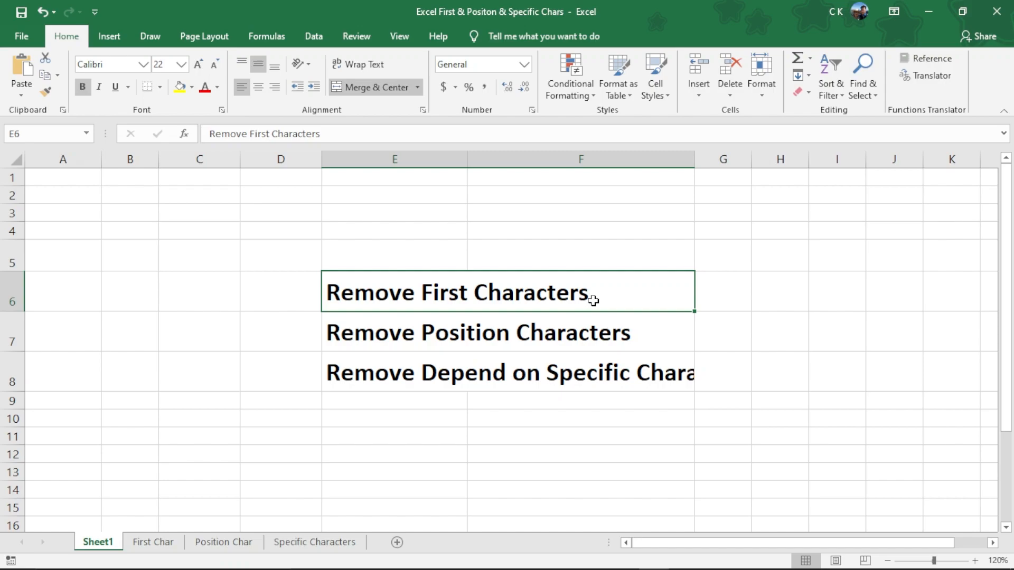
# - Widen column F until the full text "Remove Depend on Specific Characters" in row 8 fits
pyautogui.moveTo(695, 158); pyautogui.dragTo(739, 159)
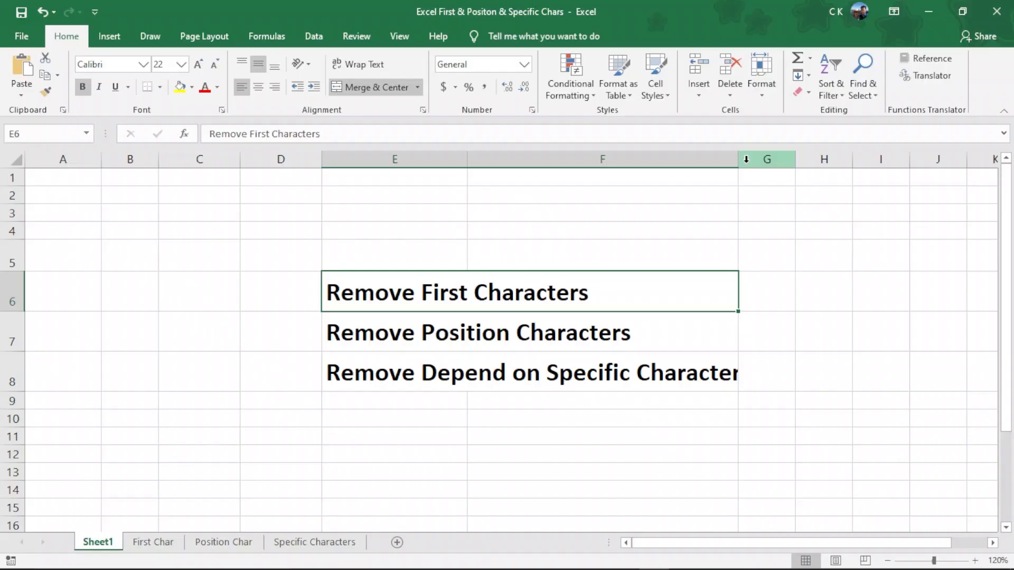
pyautogui.click(739, 158)
pyautogui.moveTo(784, 158); pyautogui.dragTo(783, 158)
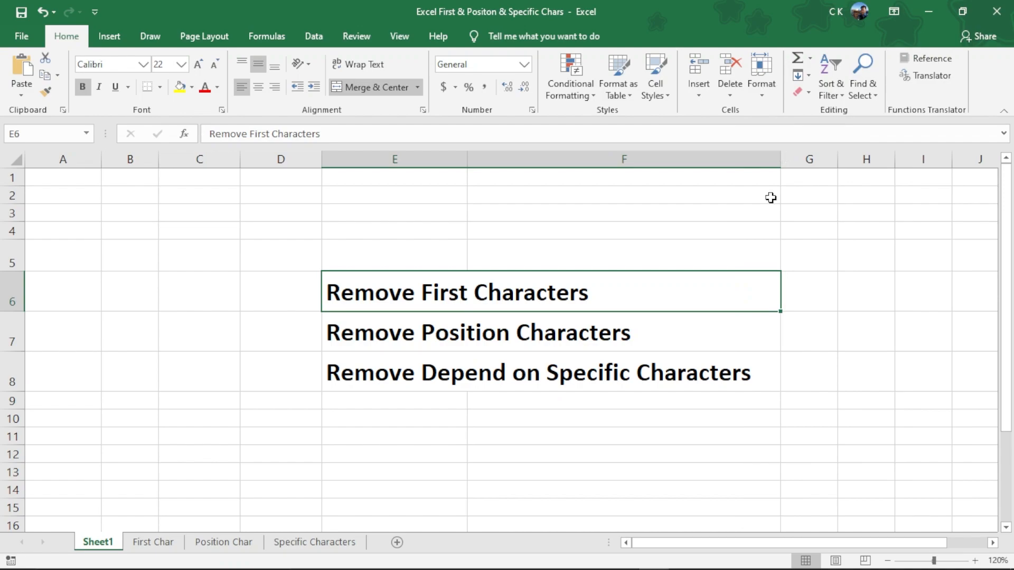
pyautogui.click(659, 375)
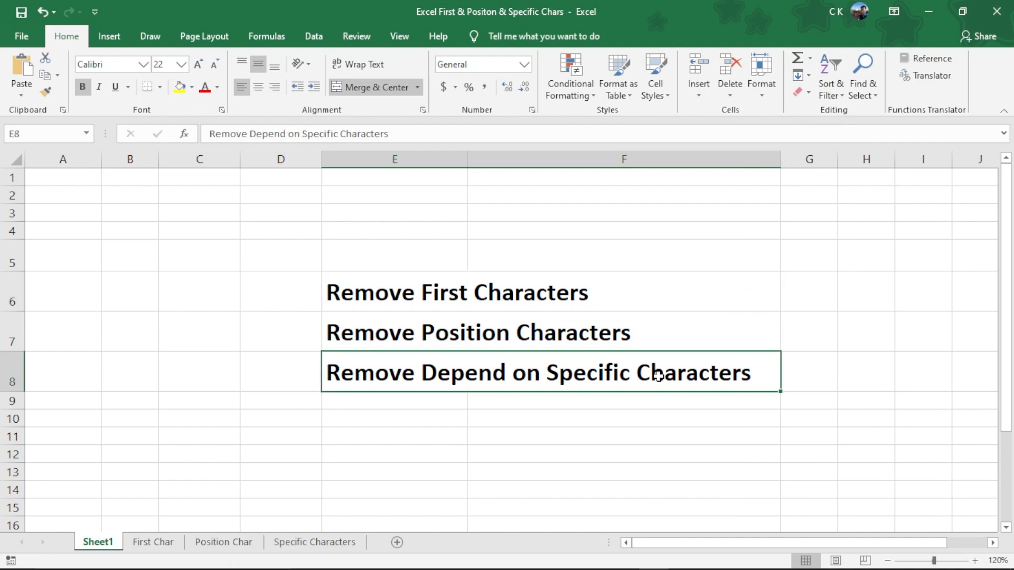
# - Open the First Char sheet and examine the "NRC Number:" prefix and the text following it in D4:D6
pyautogui.click(156, 543)
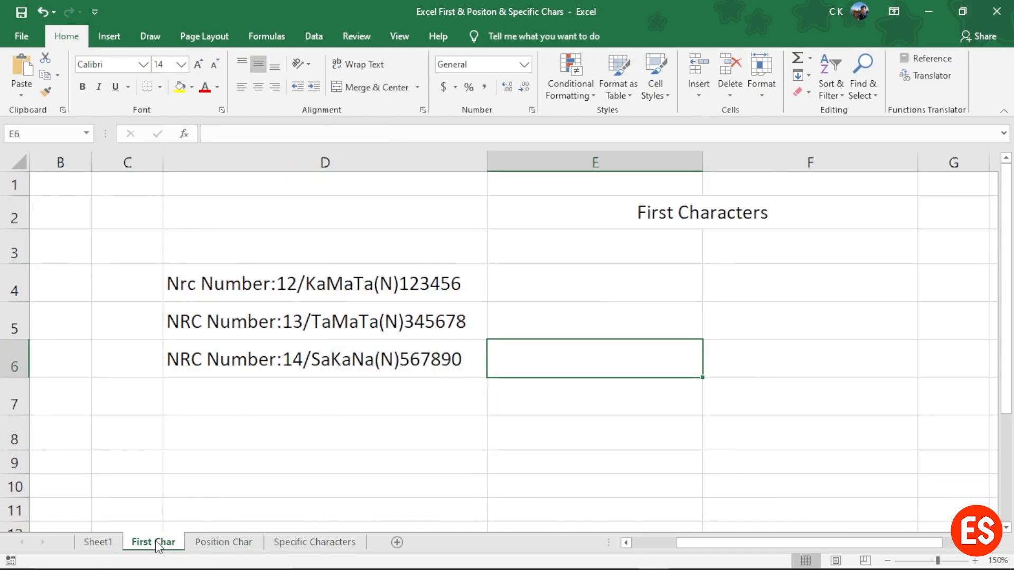
pyautogui.click(422, 329)
pyautogui.click(405, 284)
pyautogui.click(388, 333)
pyautogui.click(390, 358)
pyautogui.click(398, 294)
pyautogui.click(404, 317)
pyautogui.click(403, 358)
pyautogui.click(458, 291)
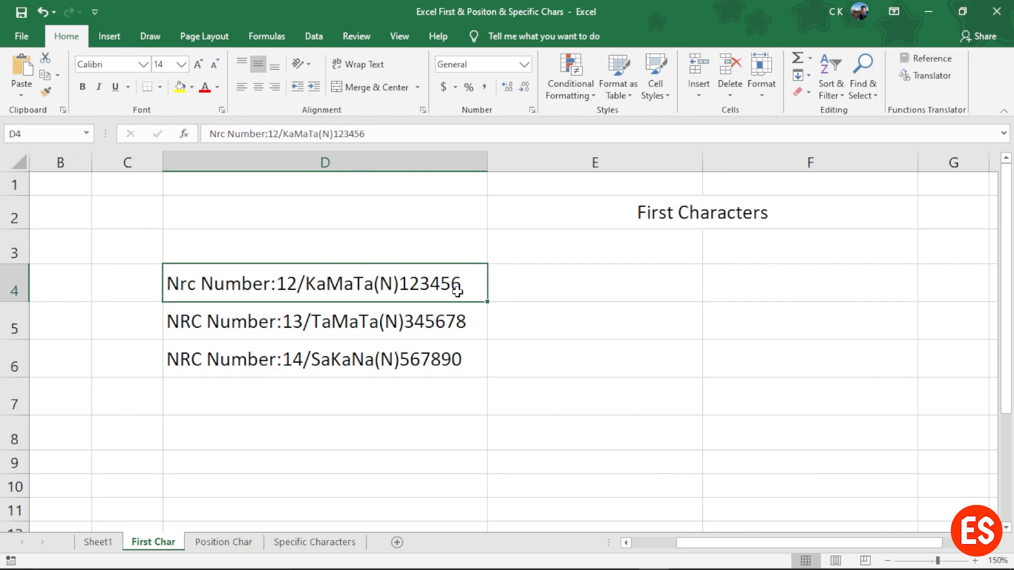
pyautogui.click(578, 276)
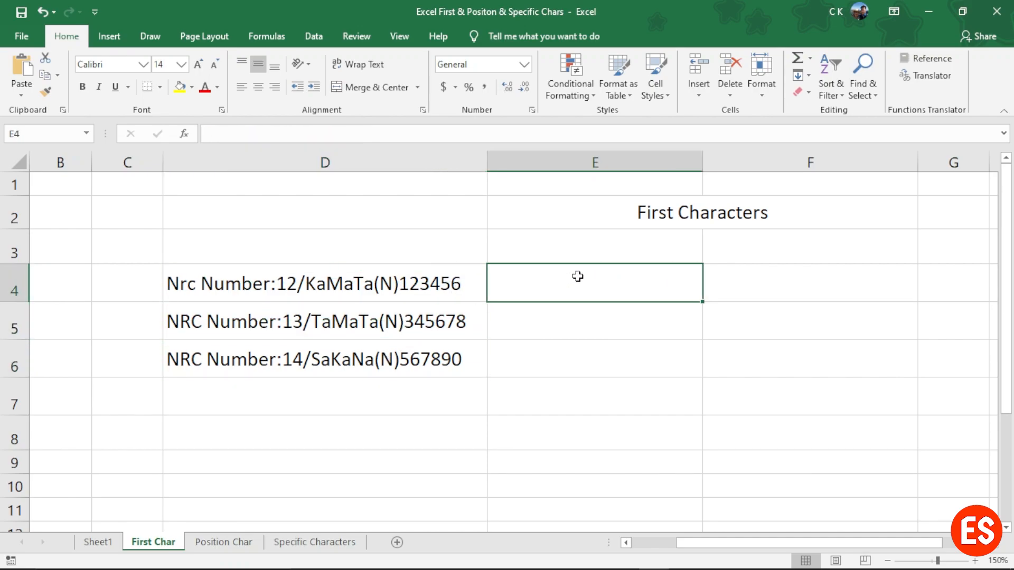
pyautogui.click(219, 297)
pyautogui.click(223, 359)
pyautogui.click(228, 322)
pyautogui.click(240, 286)
pyautogui.click(253, 359)
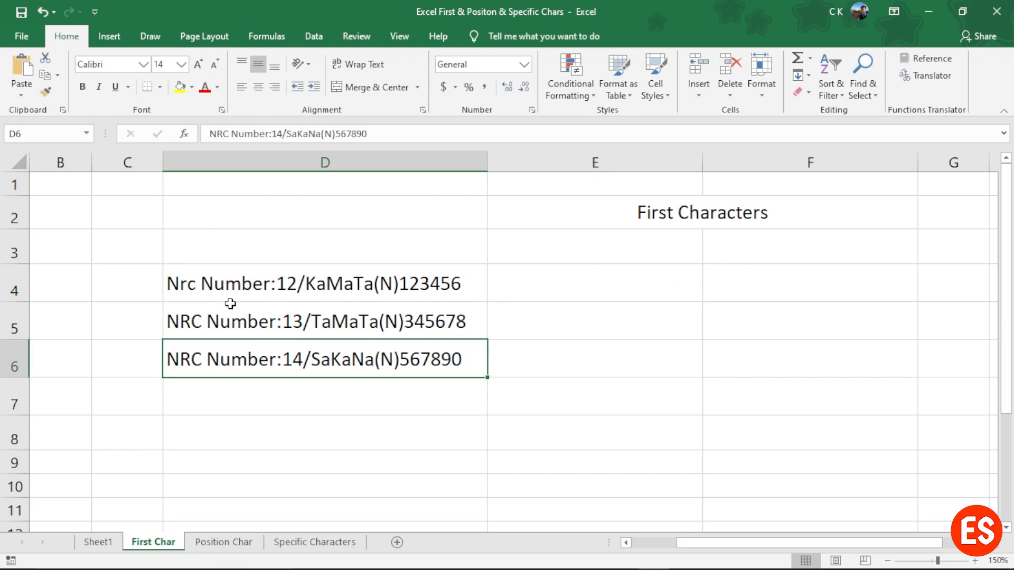
pyautogui.click(215, 282)
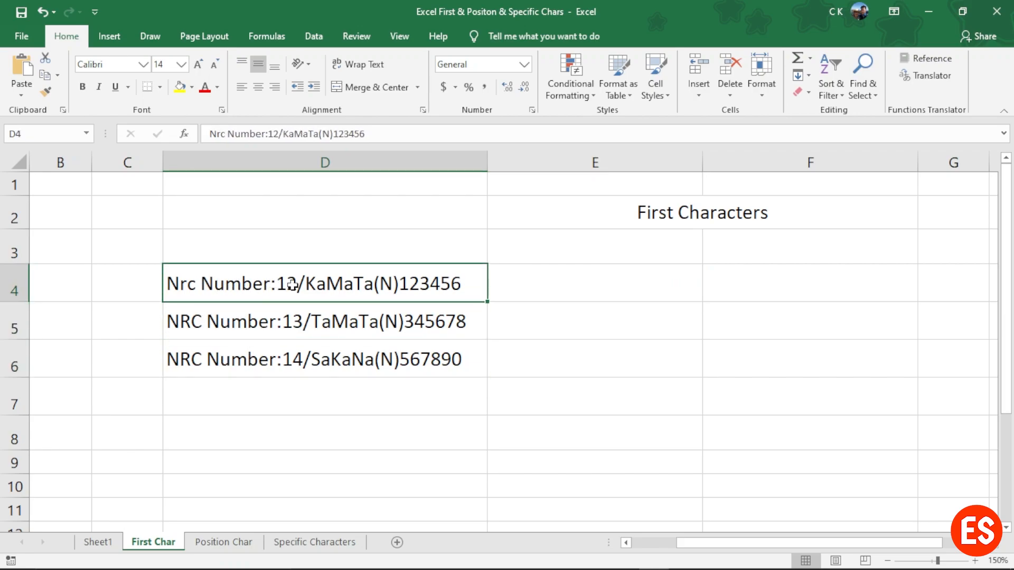
pyautogui.doubleClick(273, 292)
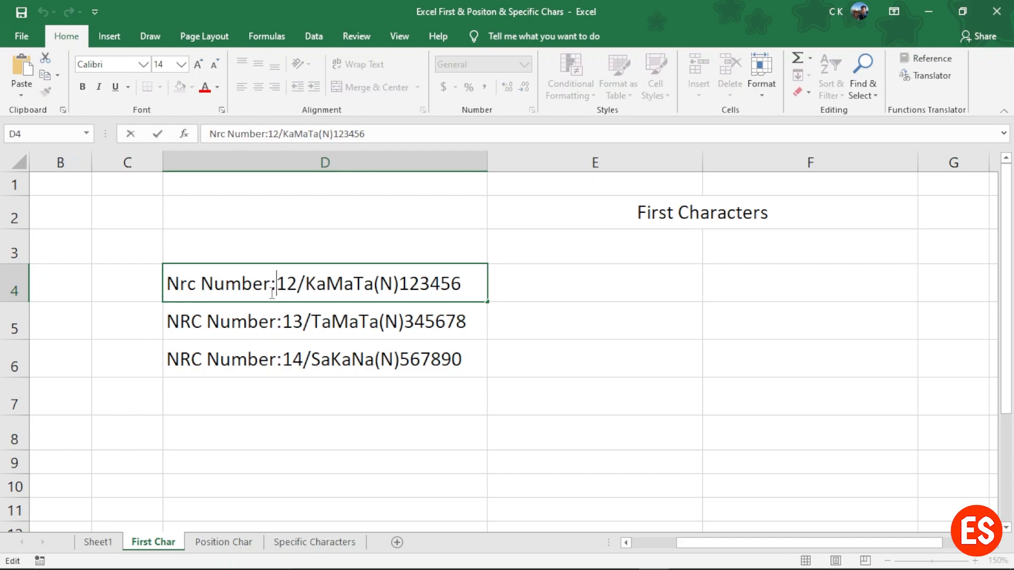
# - Enter =REPLACE(D4,1,11,"") in cell E4 to strip the first 11 characters from D4
pyautogui.click(525, 288)
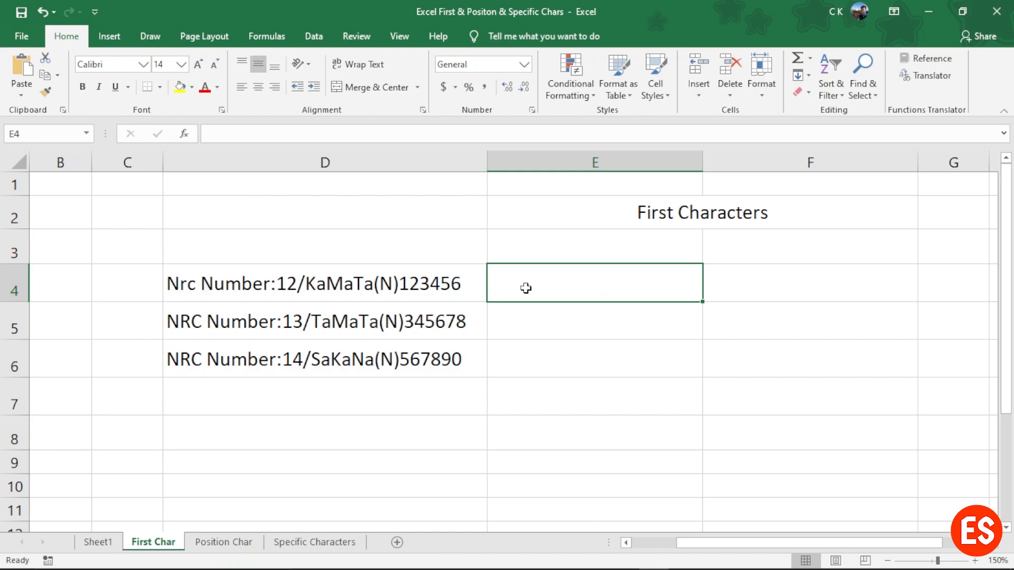
pyautogui.write('=')
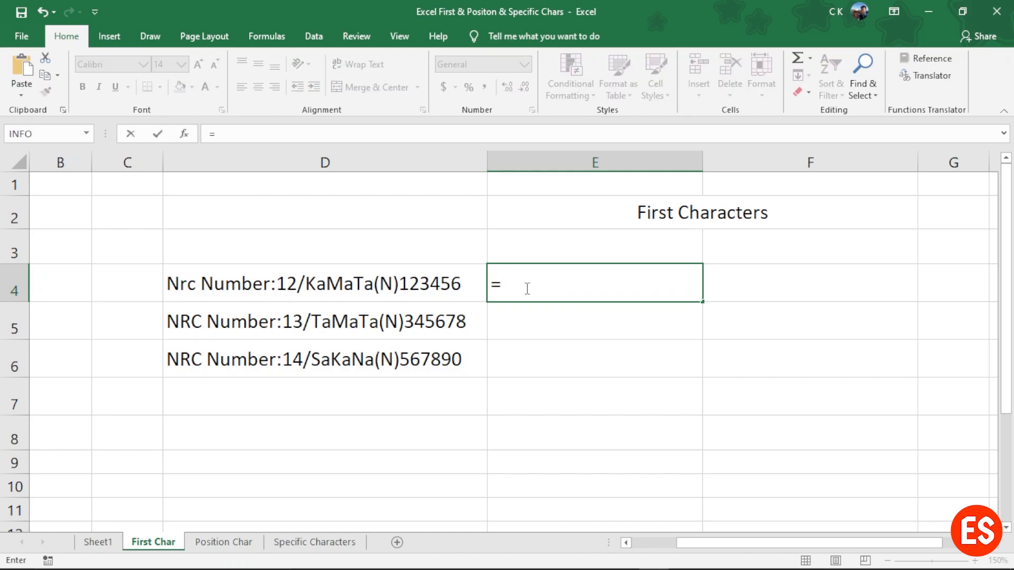
pyautogui.write('repla')
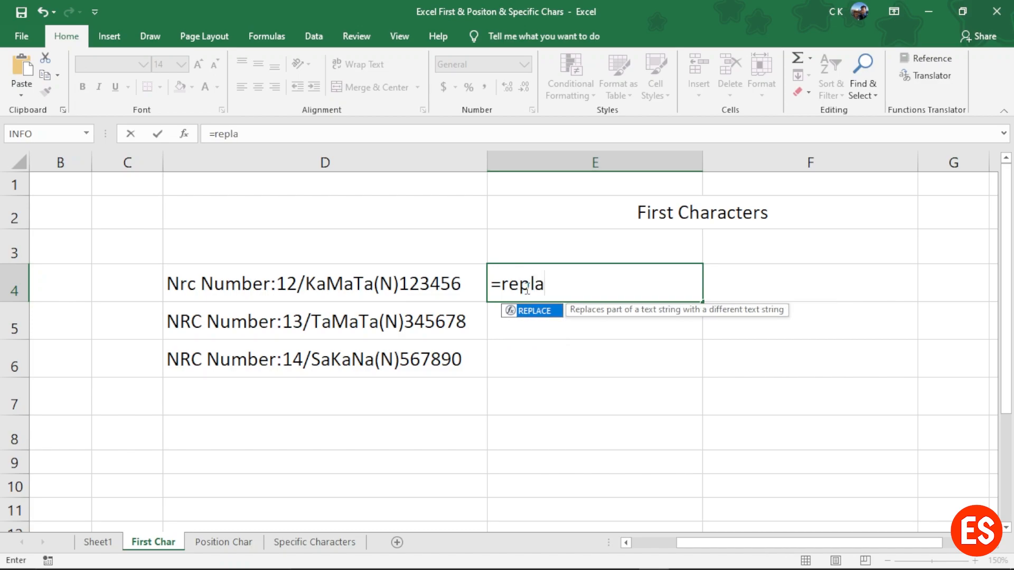
pyautogui.press('Tab')
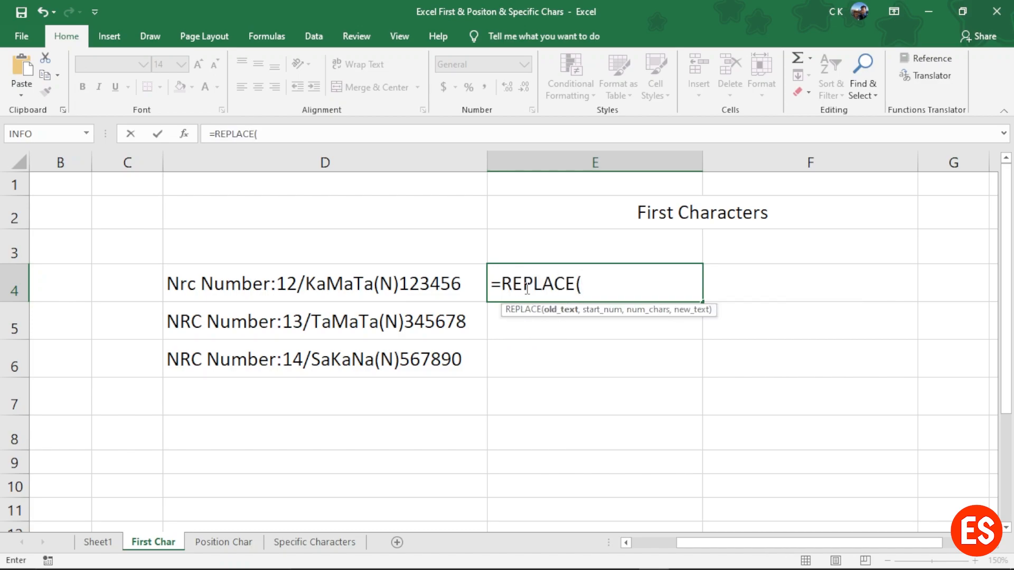
pyautogui.click(565, 312)
pyautogui.click(291, 283)
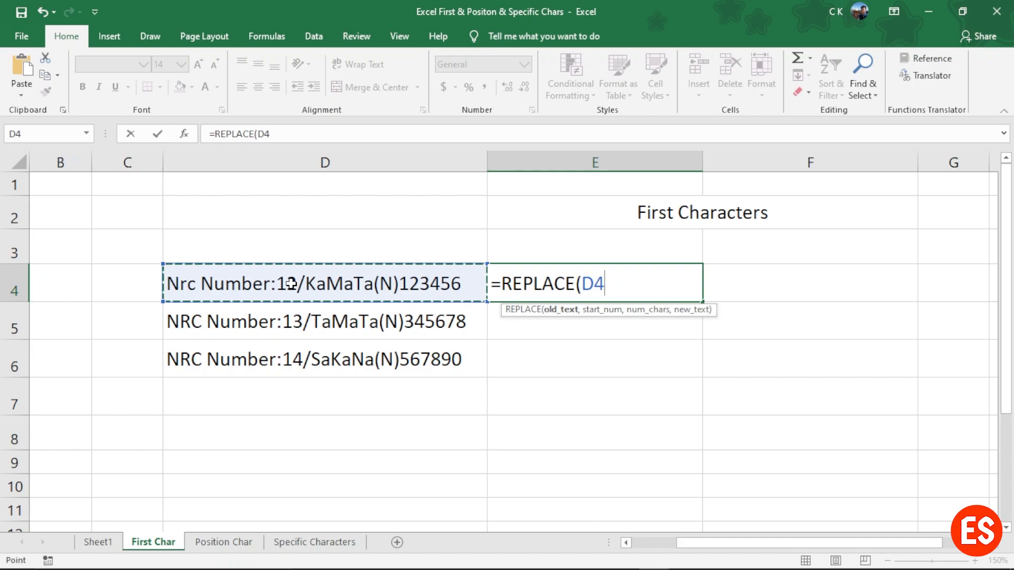
pyautogui.write(',')
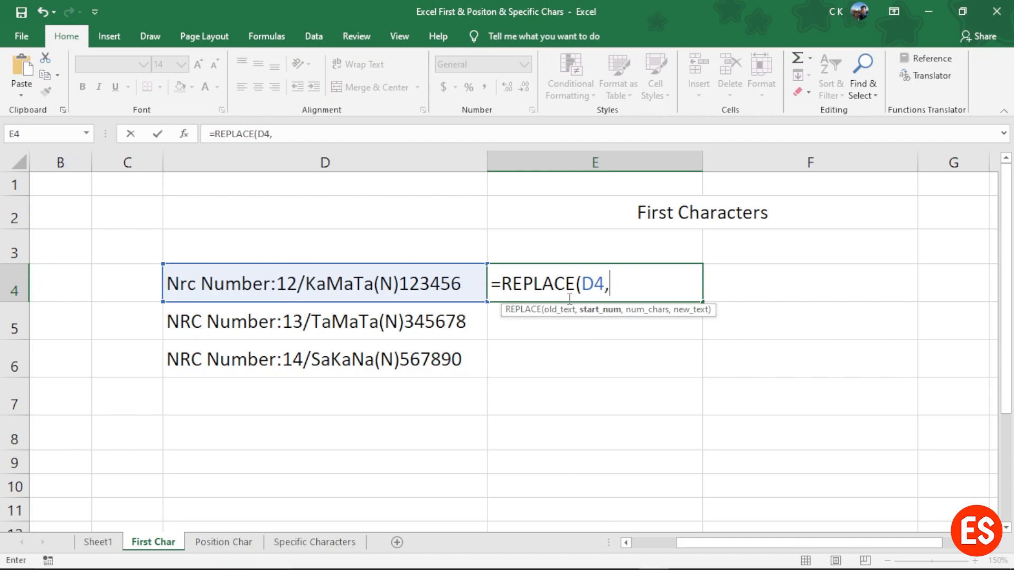
pyautogui.click(611, 309)
pyautogui.click(169, 288)
pyautogui.write('1,')
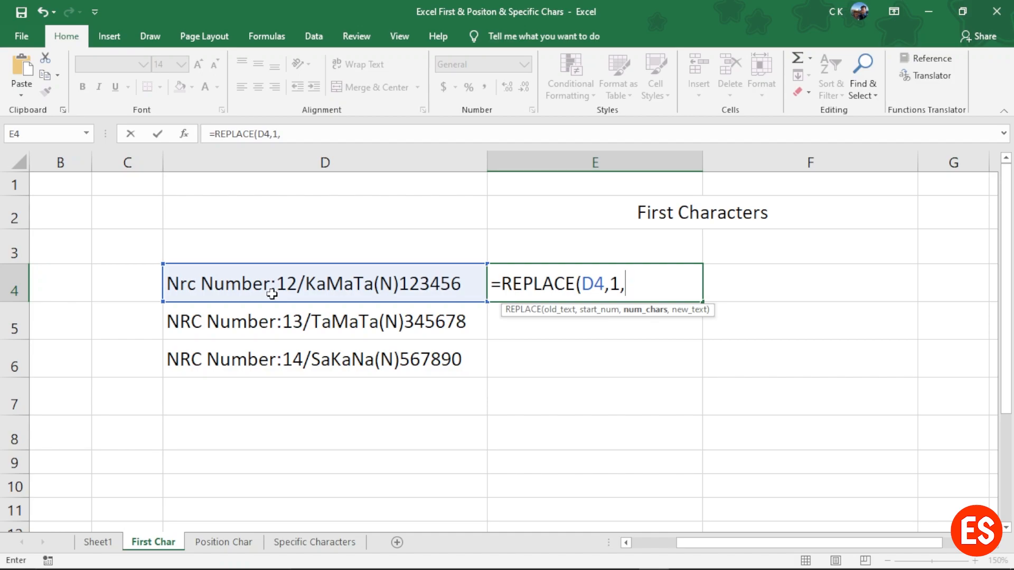
pyautogui.write('11,')
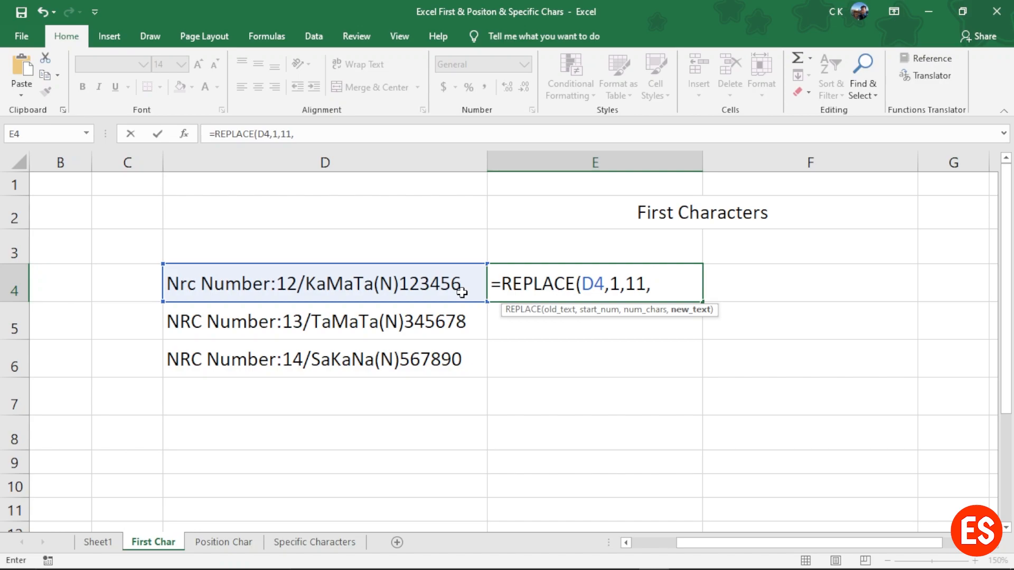
pyautogui.click(699, 313)
pyautogui.write('"")')
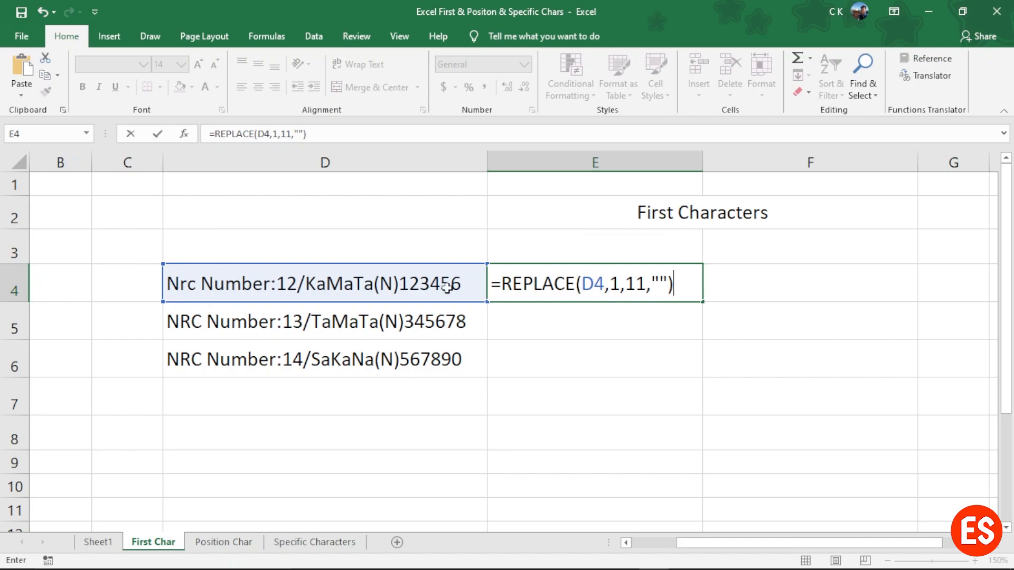
pyautogui.click(659, 287)
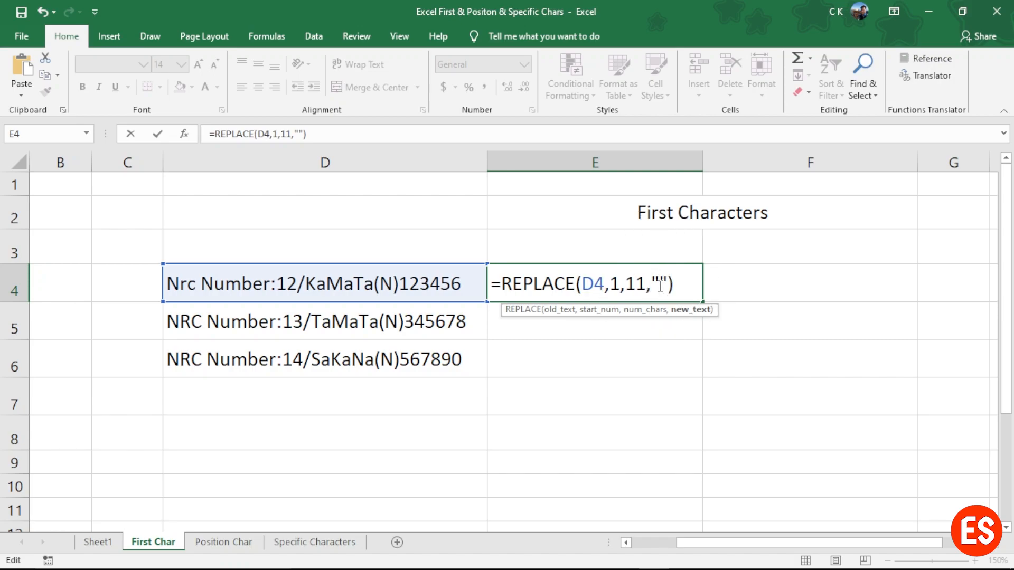
pyautogui.press('Return')
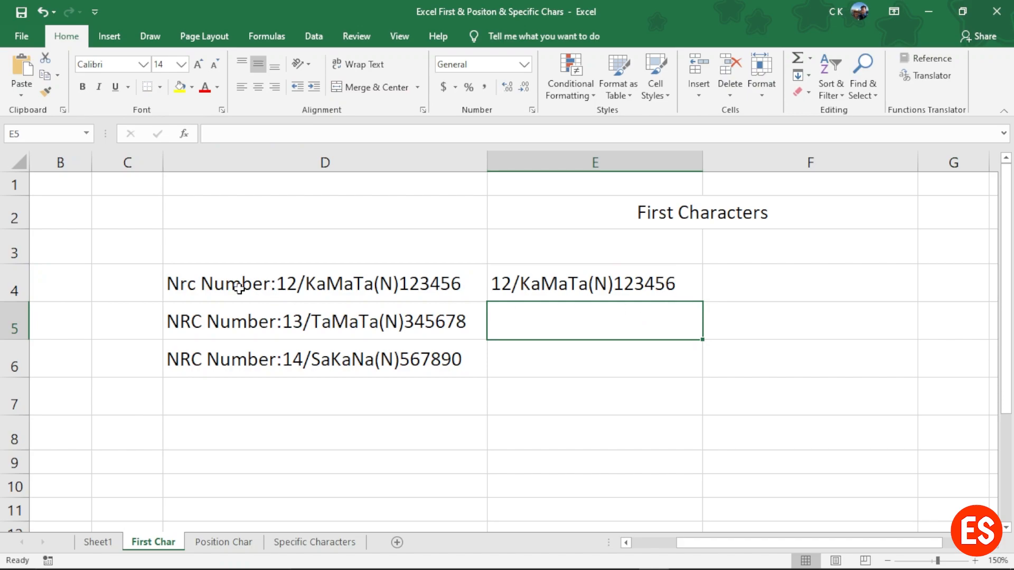
# - Fill the REPLACE formula from E4 down to E6 and compare the results with column D
pyautogui.click(607, 284)
pyautogui.moveTo(702, 300); pyautogui.dragTo(700, 386)
pyautogui.click(265, 350)
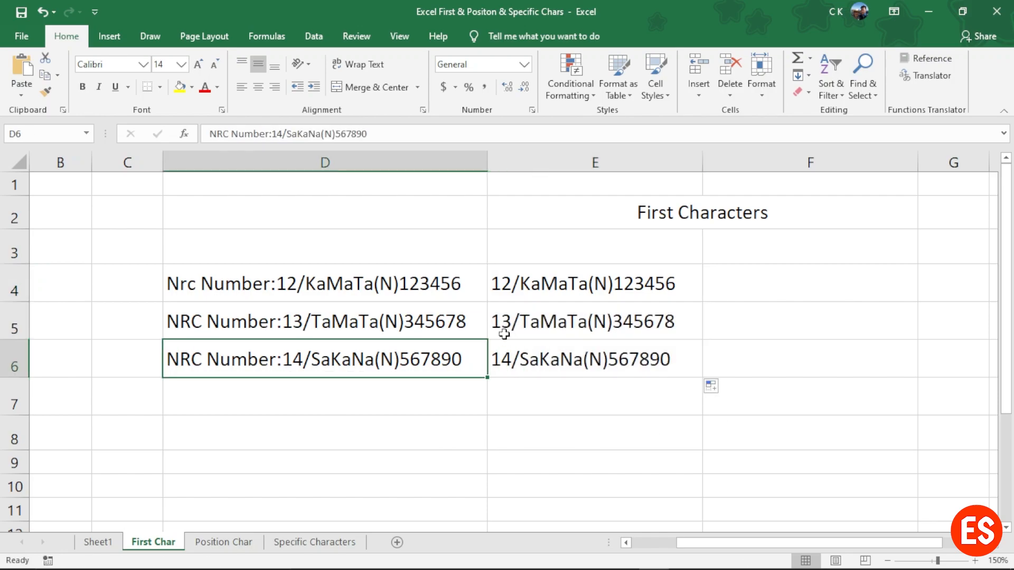
pyautogui.click(501, 279)
pyautogui.click(512, 319)
pyautogui.click(538, 357)
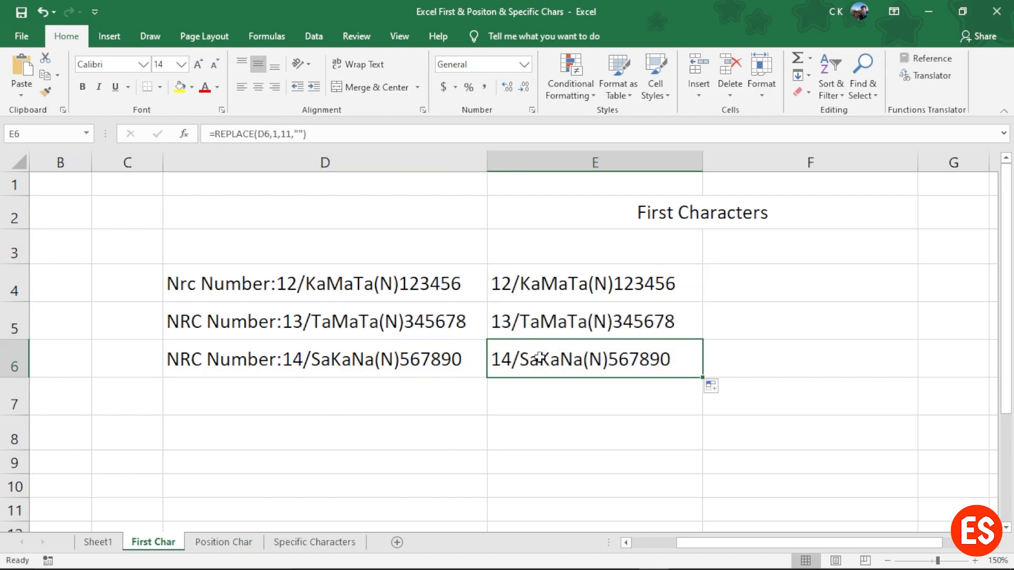
pyautogui.moveTo(563, 274); pyautogui.dragTo(566, 351)
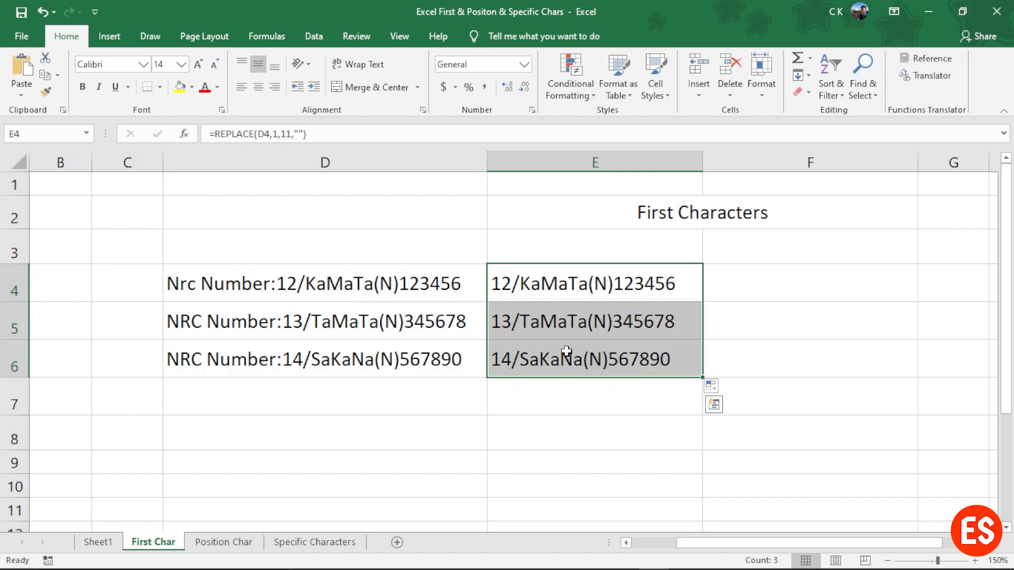
# - Enter =REPLACE(D4,1,23,"") in cell F4 to strip the first 23 characters from D4
pyautogui.click(753, 281)
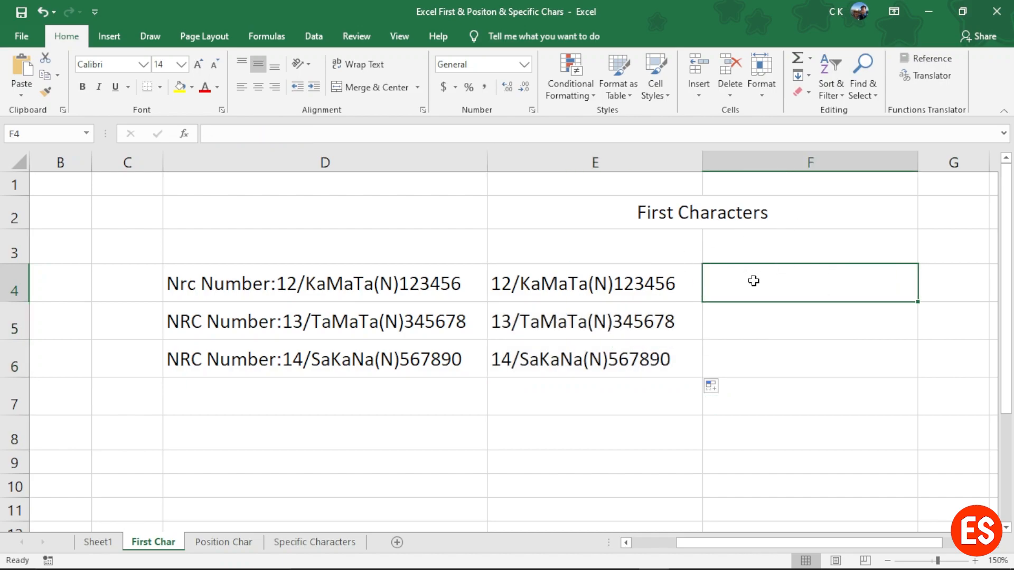
pyautogui.write('=rep')
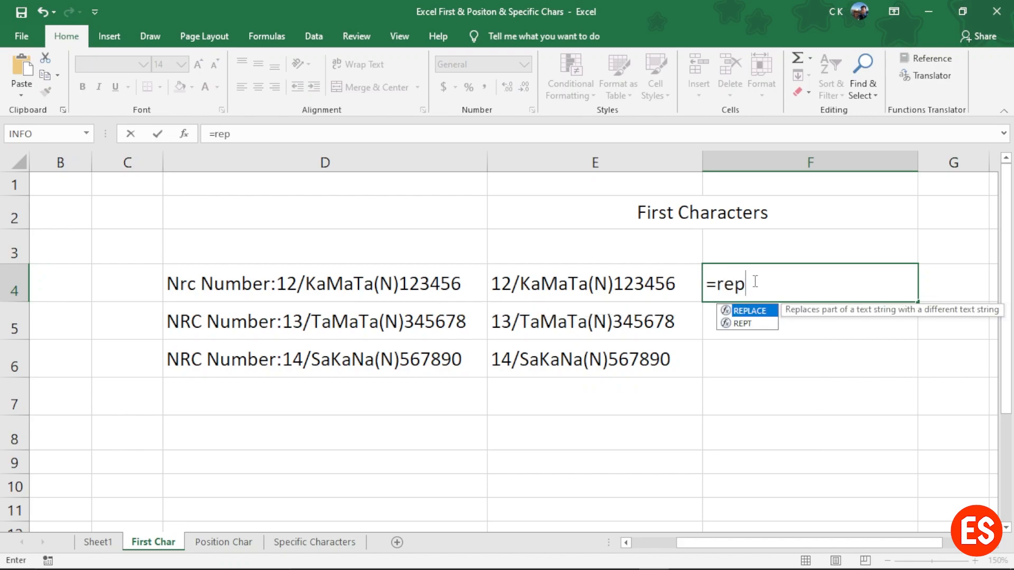
pyautogui.press('Tab')
pyautogui.click(342, 286)
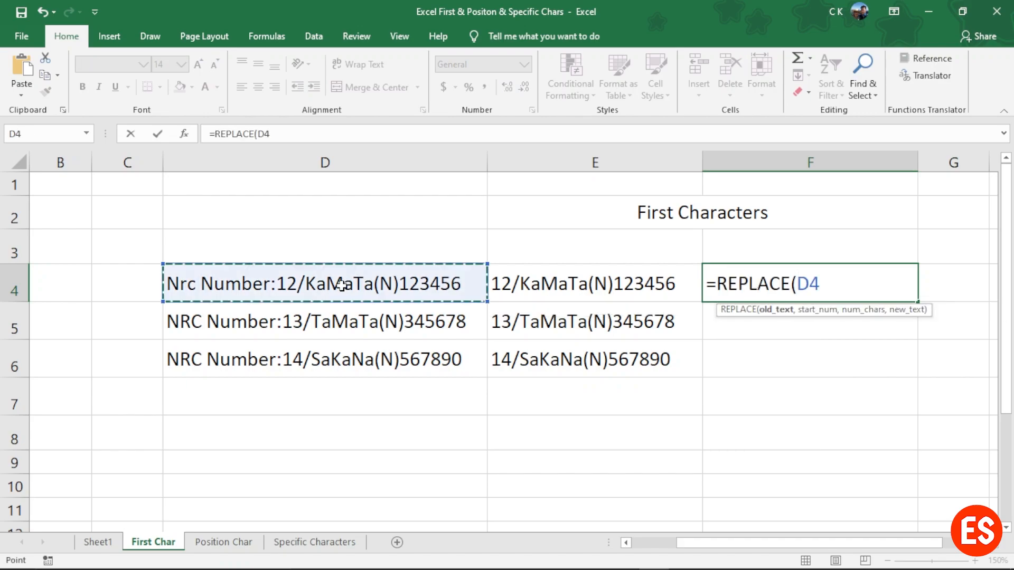
pyautogui.write(',')
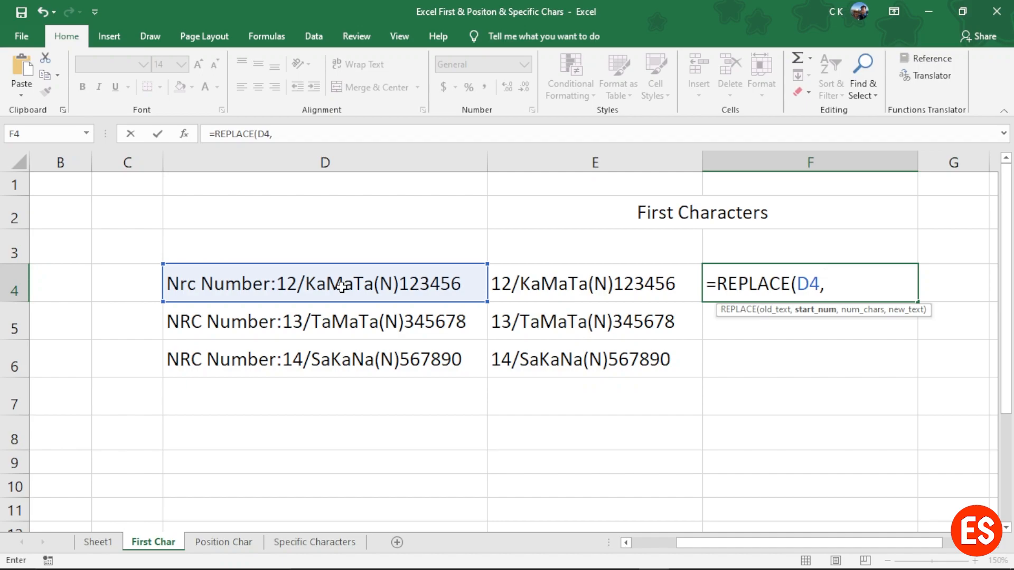
pyautogui.write('1,')
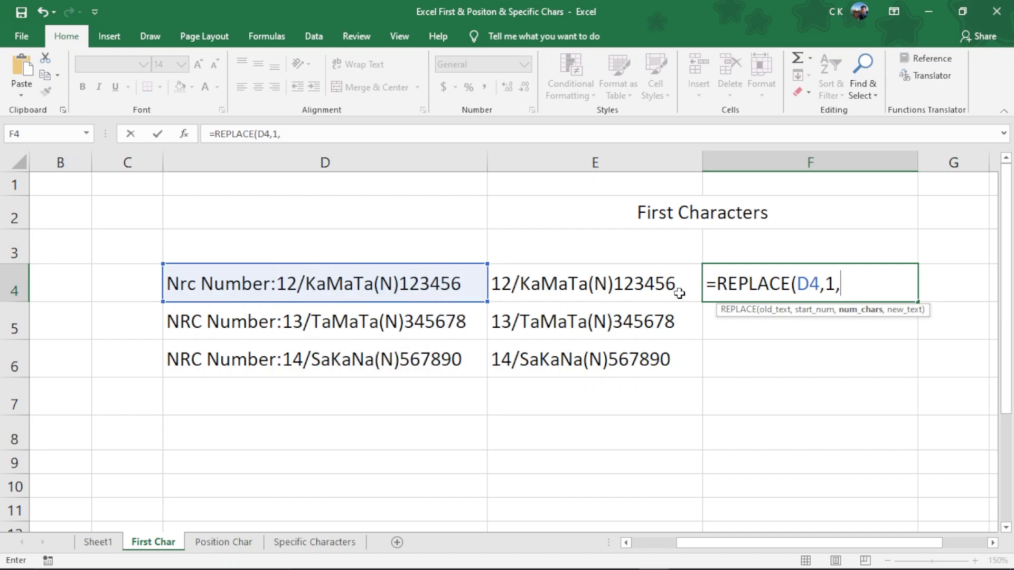
pyautogui.write('23')
pyautogui.write(',""')
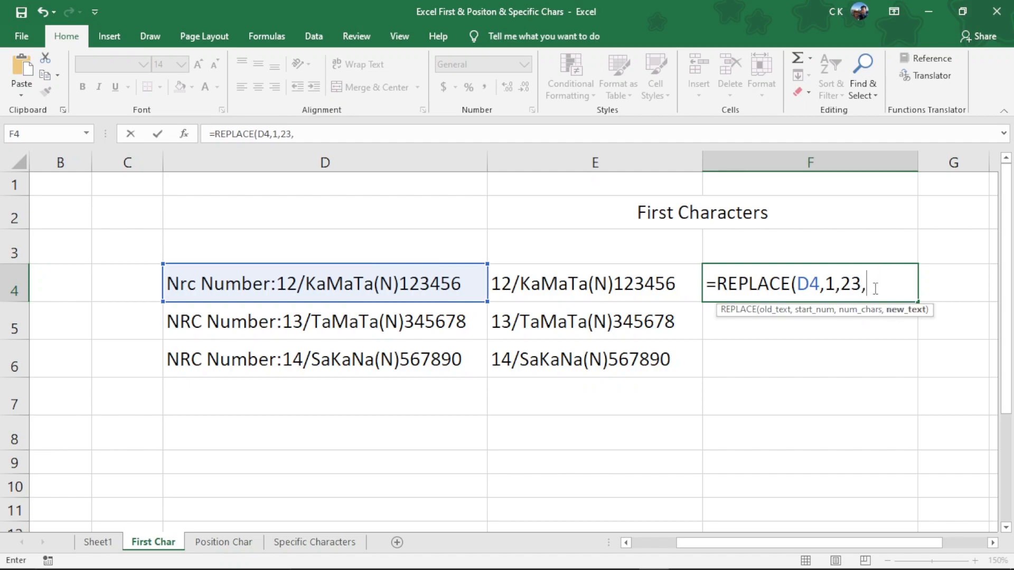
pyautogui.write(')')
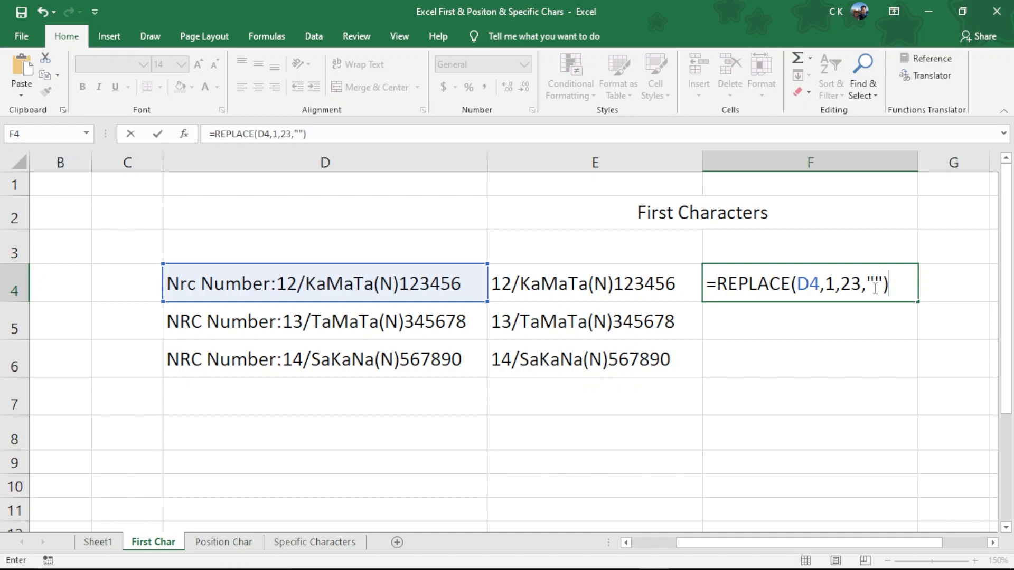
pyautogui.press('Return')
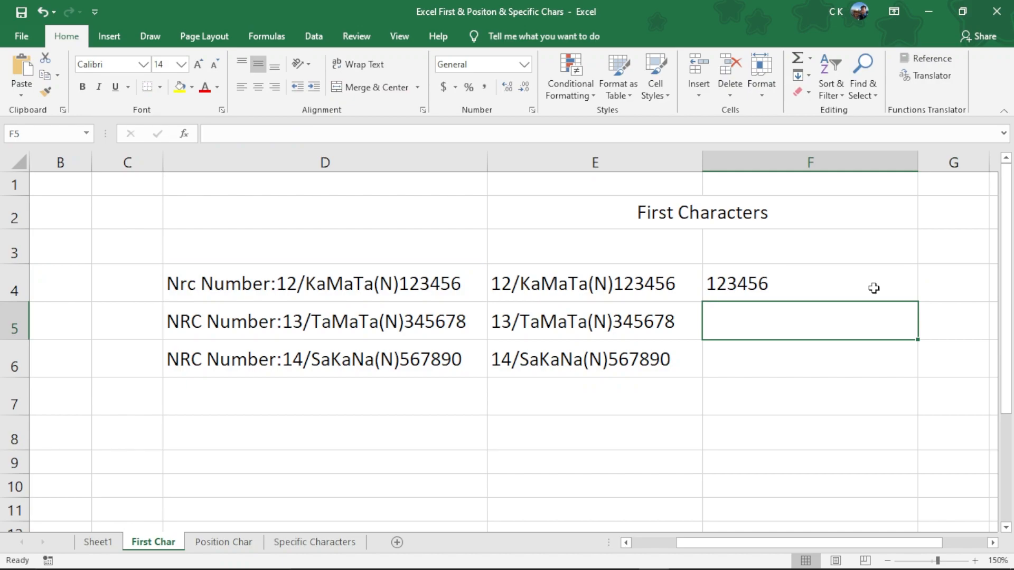
# - Fill the REPLACE formula from F4 down to F6 and check the results against column D
pyautogui.click(786, 288)
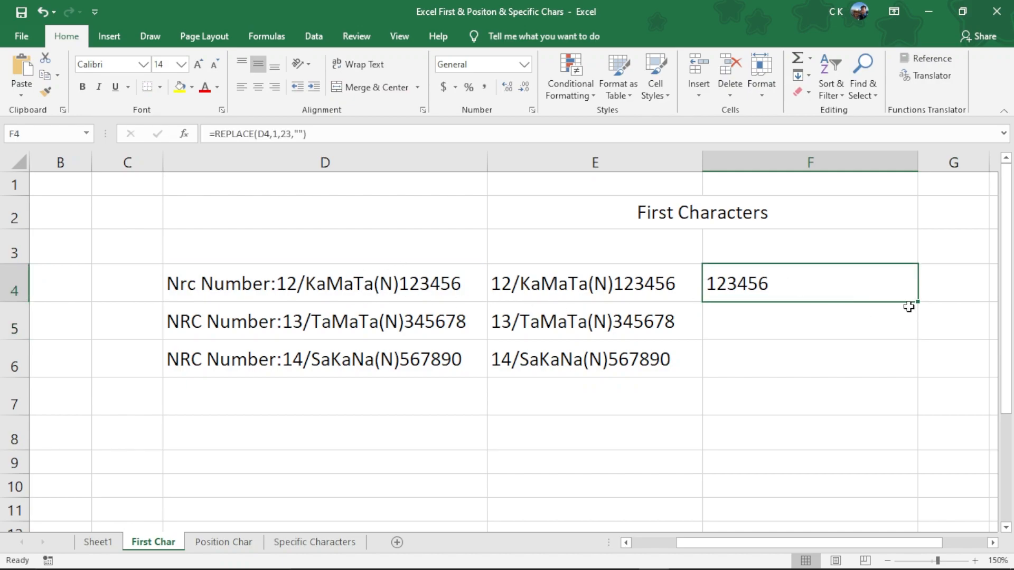
pyautogui.moveTo(917, 303); pyautogui.dragTo(917, 377)
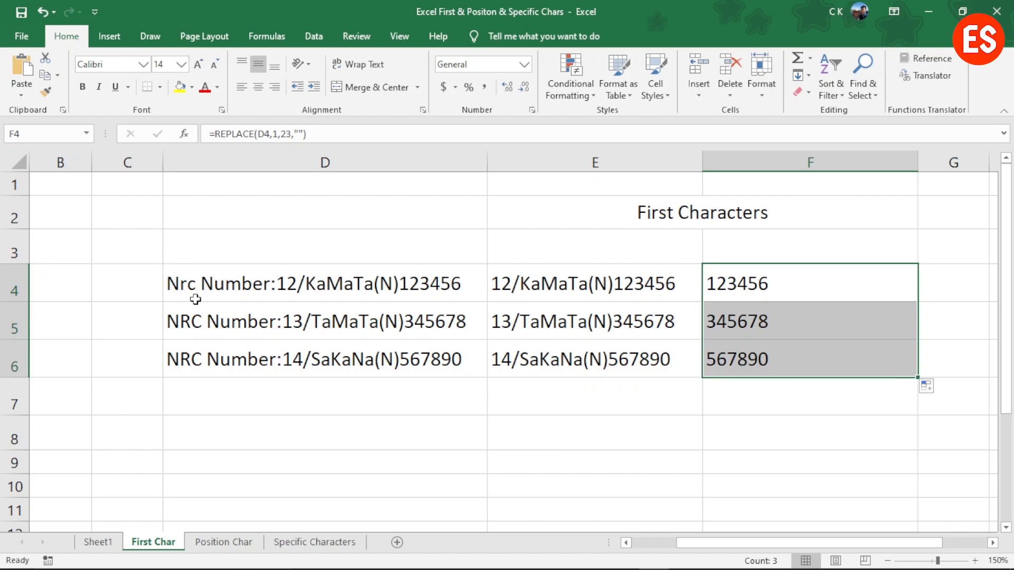
pyautogui.click(214, 315)
pyautogui.click(211, 353)
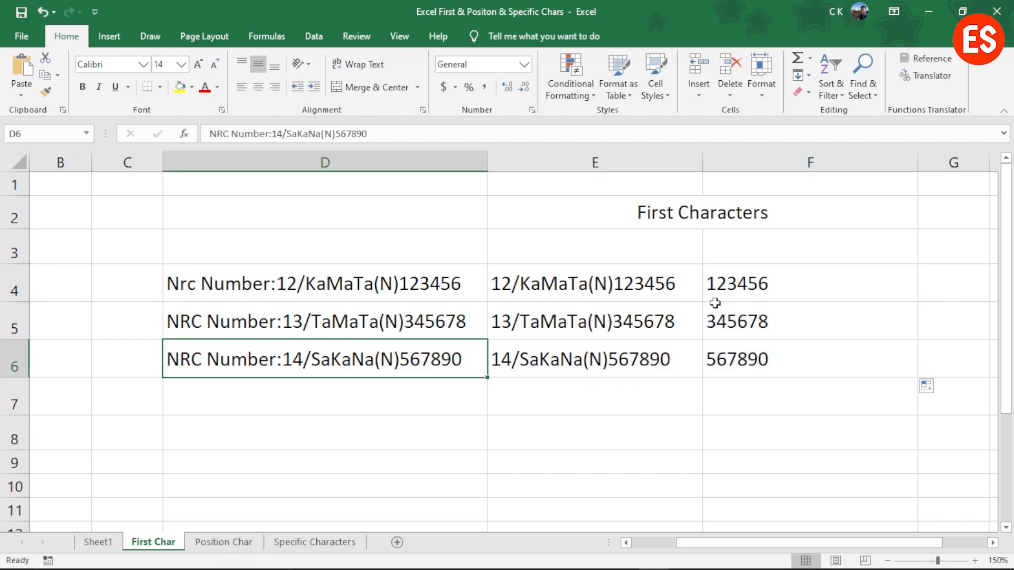
pyautogui.click(770, 280)
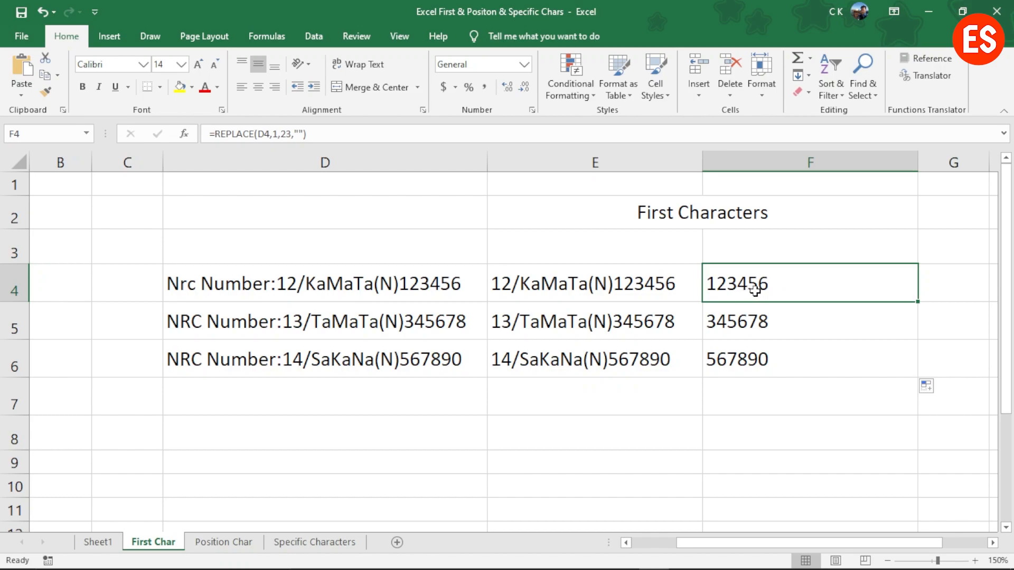
pyautogui.moveTo(917, 308); pyautogui.dragTo(917, 370)
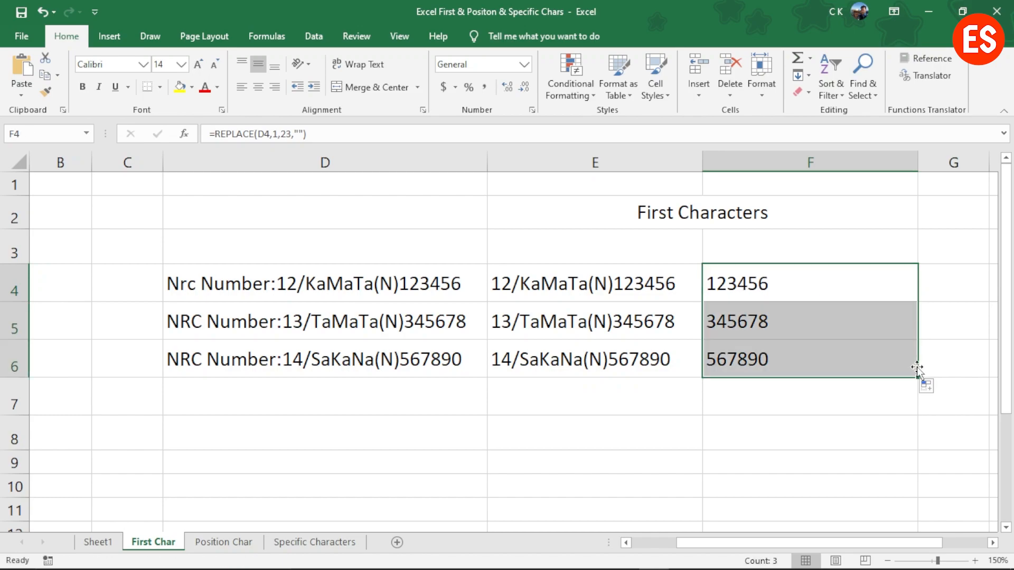
pyautogui.click(734, 219)
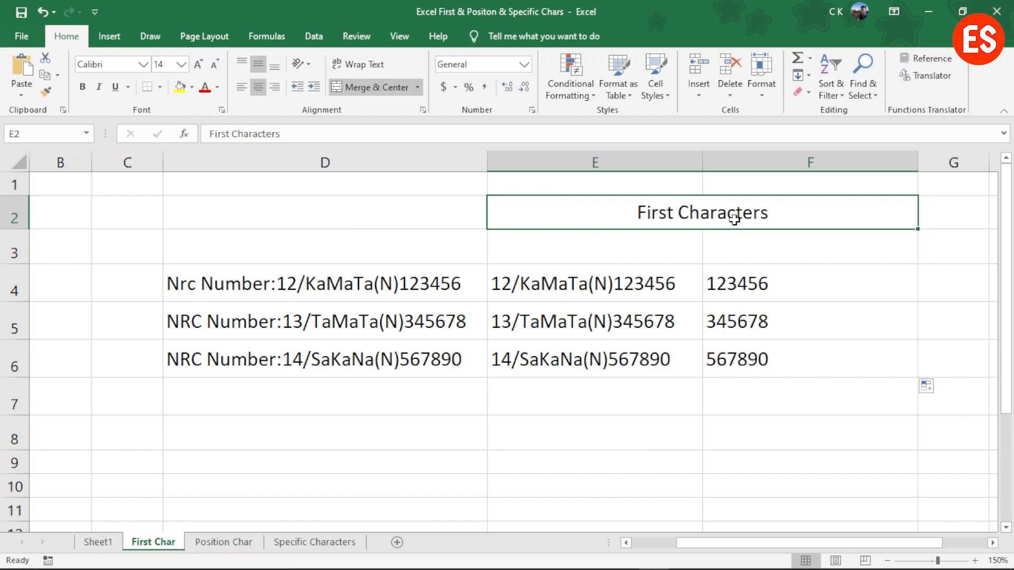
# - Open the Position Char sheet and look through the NRC texts in D4:D6
pyautogui.click(235, 548)
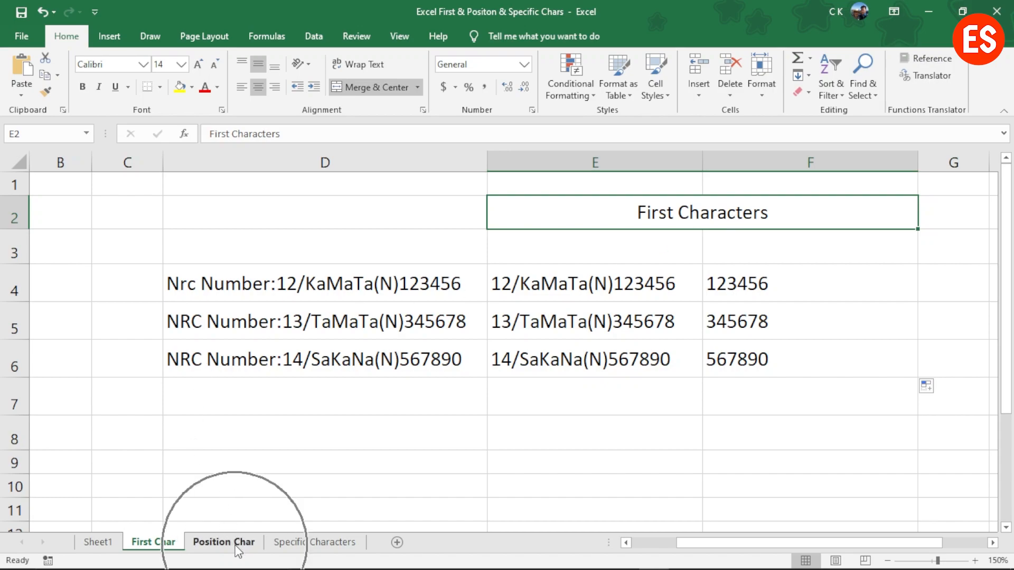
pyautogui.click(657, 370)
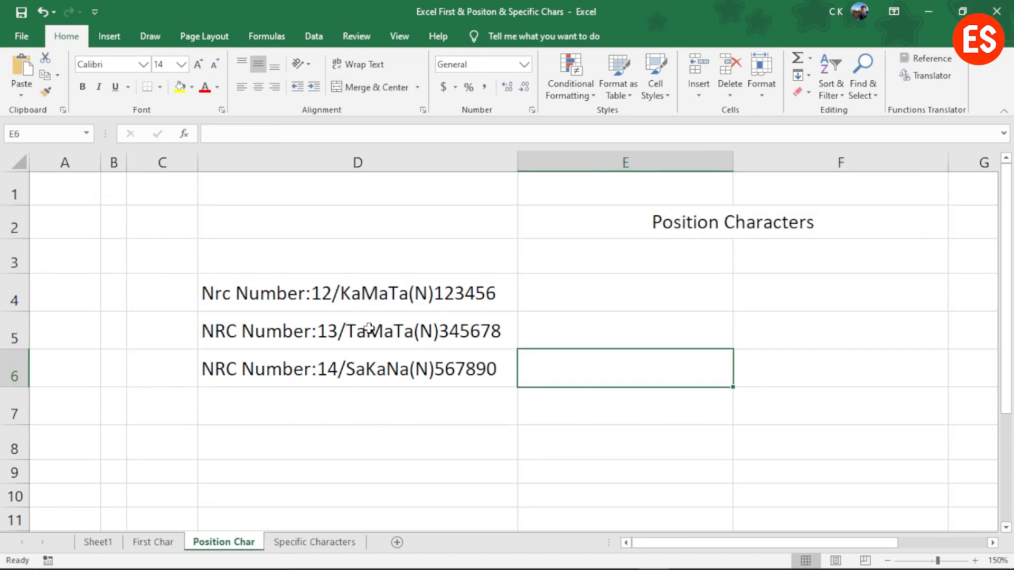
pyautogui.click(273, 301)
pyautogui.click(299, 323)
pyautogui.click(324, 372)
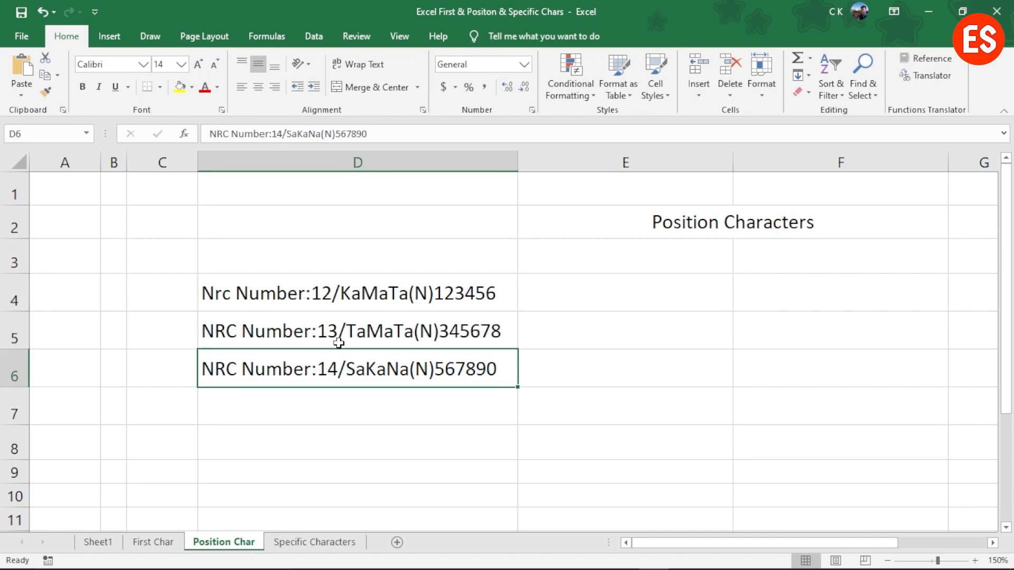
pyautogui.click(589, 292)
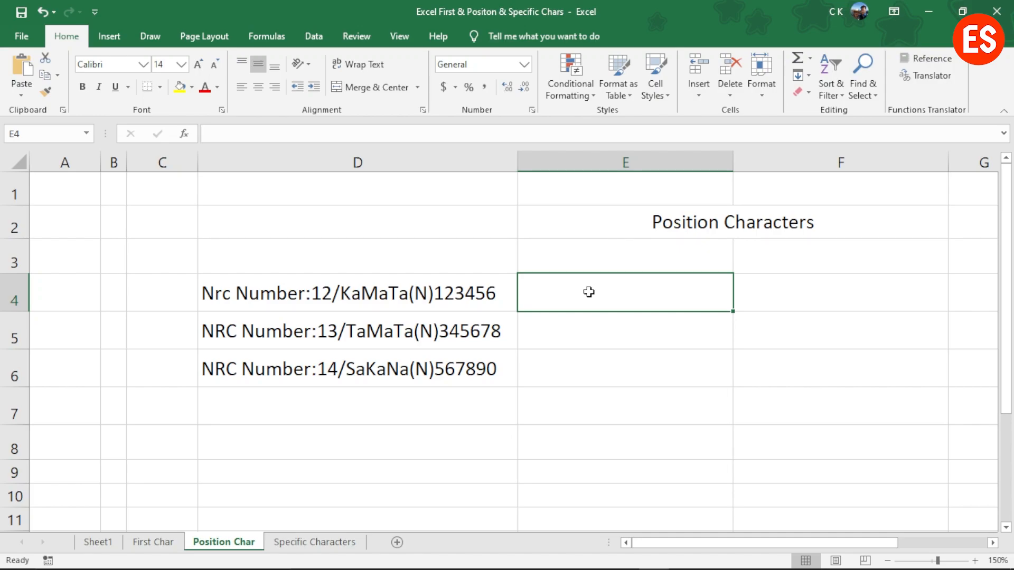
# - Mark the characters in D4 between the colon and the final six digits to identify the part for removal
pyautogui.click(316, 293)
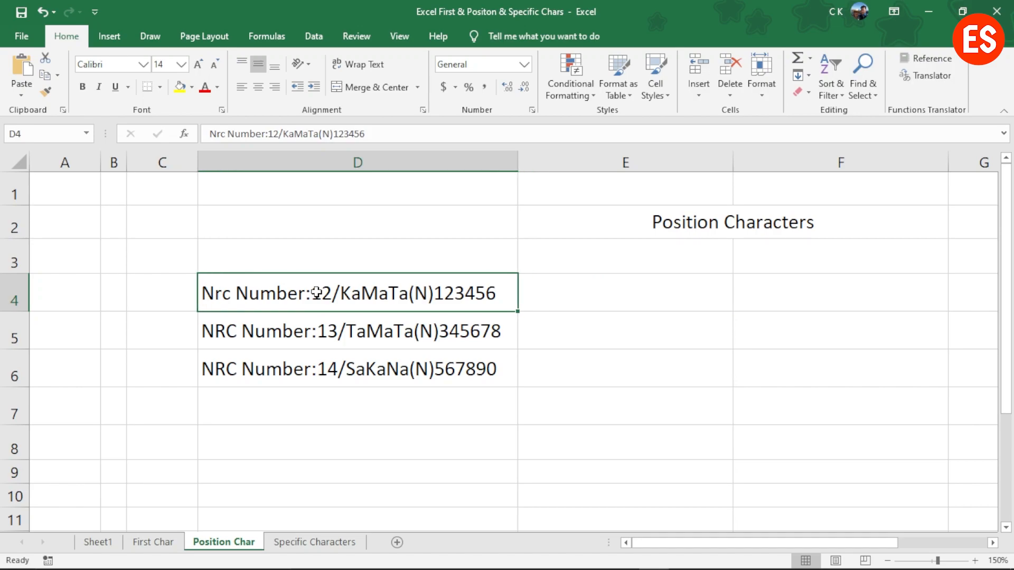
pyautogui.press('F2')
pyautogui.click(318, 293)
pyautogui.moveTo(318, 293); pyautogui.dragTo(433, 294)
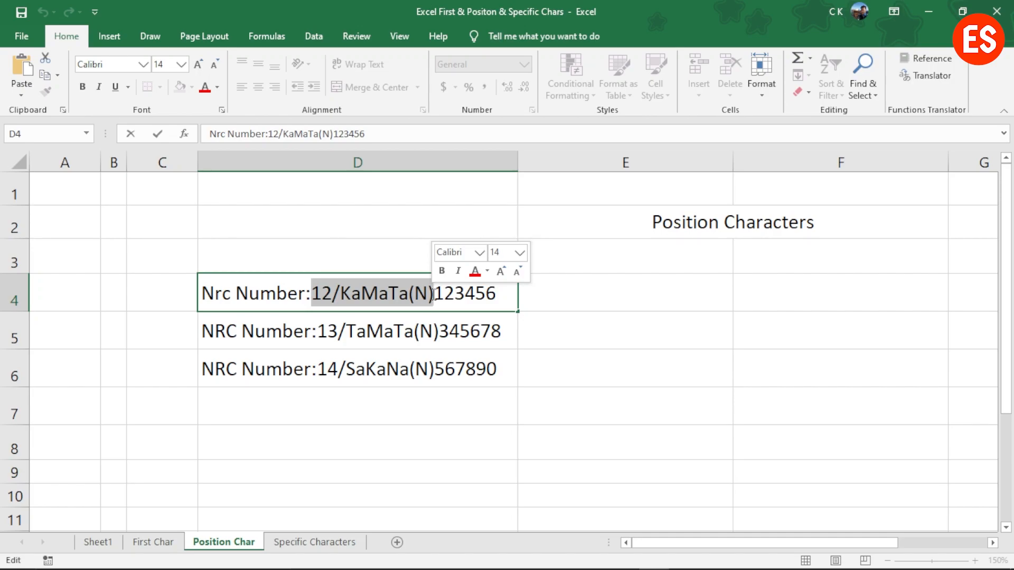
# - Enter =REPLACE(D4,12,12," ") in cell E4 to swap 12 characters from position 12 of D4 for a space
pyautogui.click(589, 292)
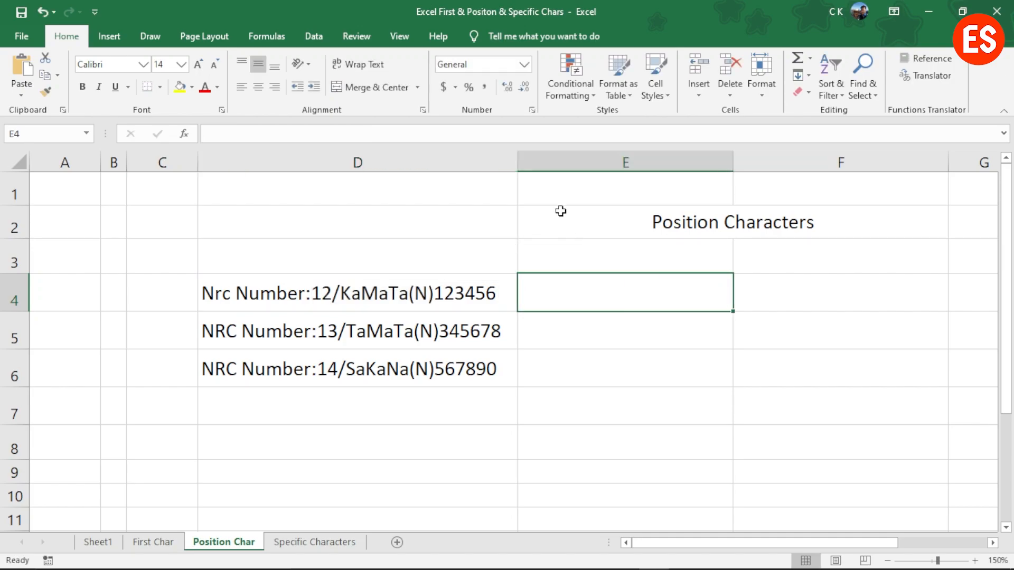
pyautogui.write('=')
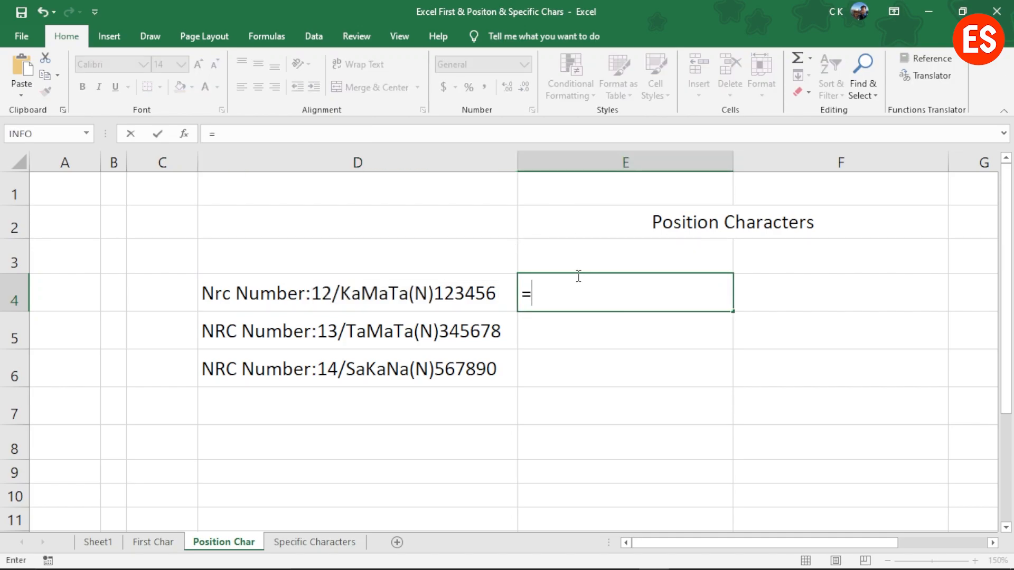
pyautogui.write('rep')
pyautogui.press('Tab')
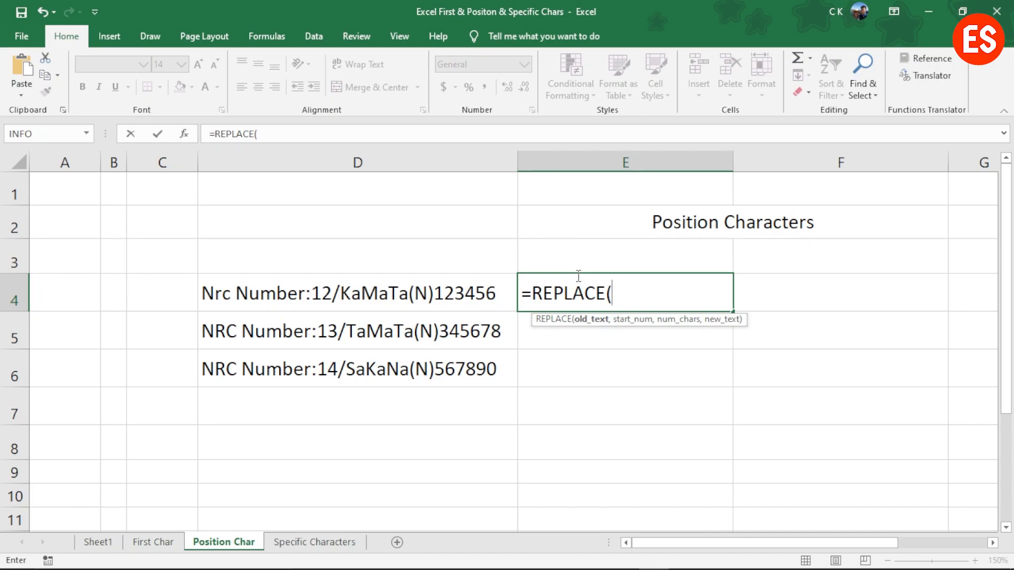
pyautogui.click(369, 292)
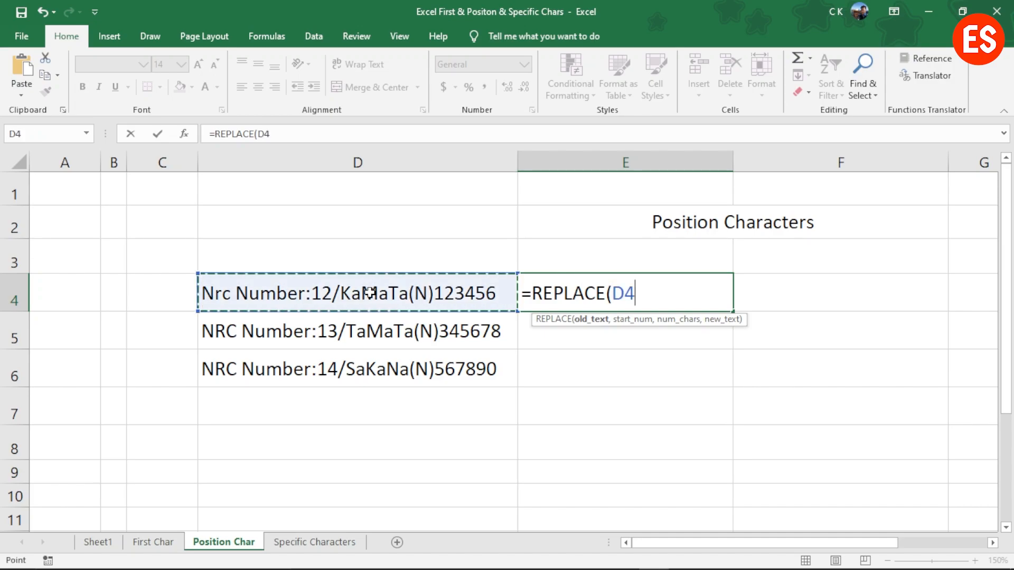
pyautogui.write(',')
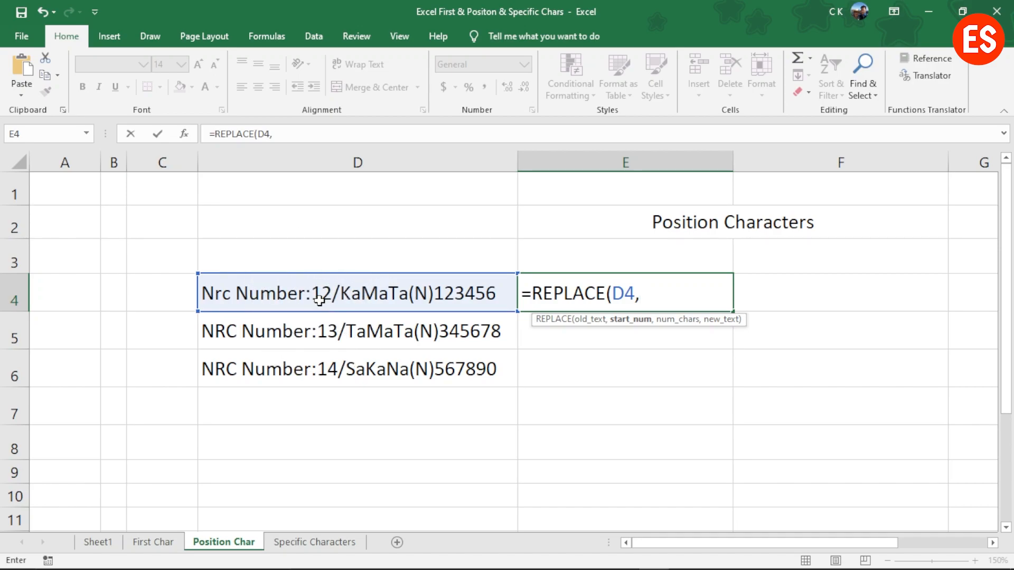
pyautogui.write('12,')
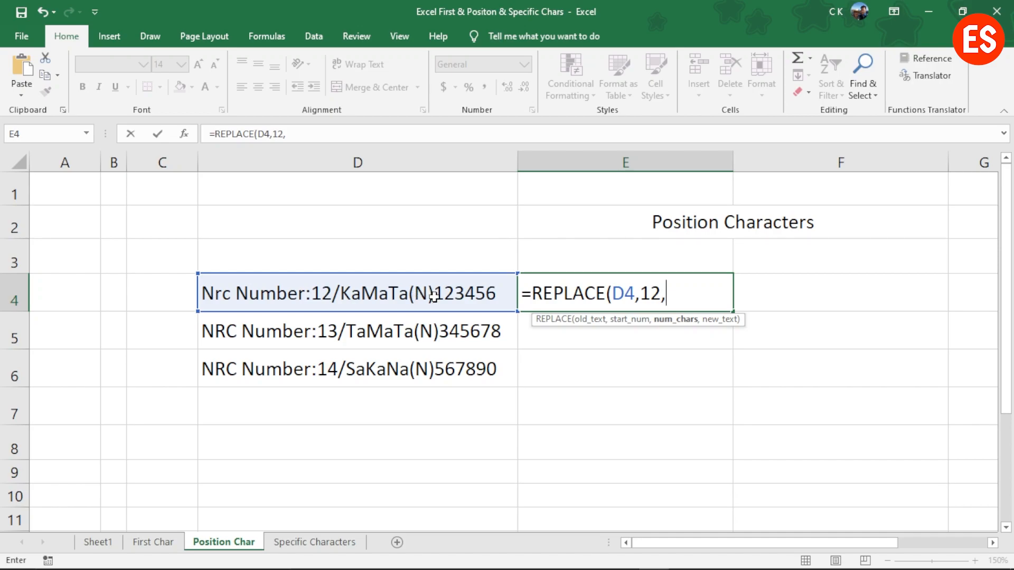
pyautogui.press('ctrl')
pyautogui.click(678, 289)
pyautogui.write('12,')
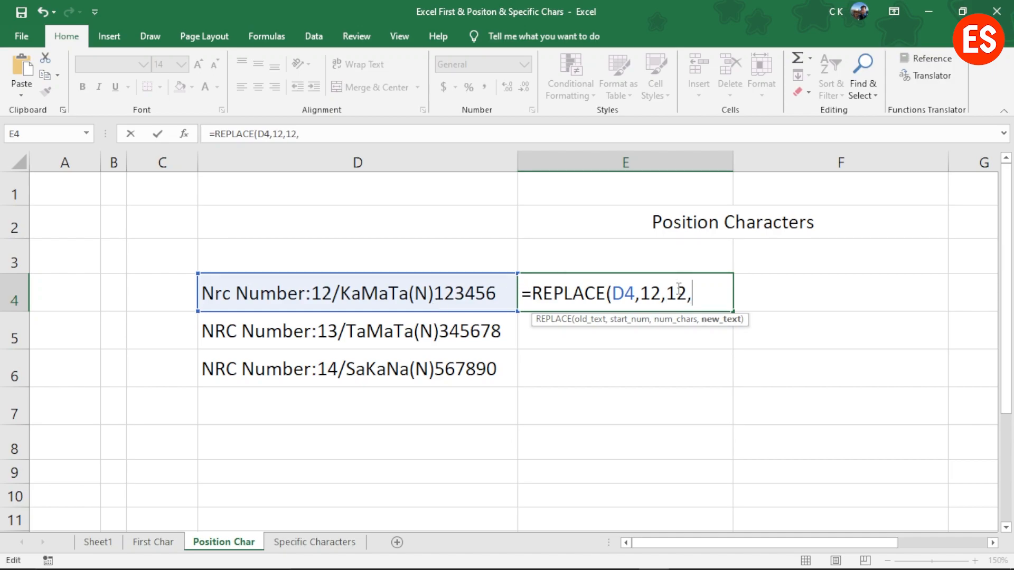
pyautogui.write('""')
pyautogui.click(720, 293)
pyautogui.write(')')
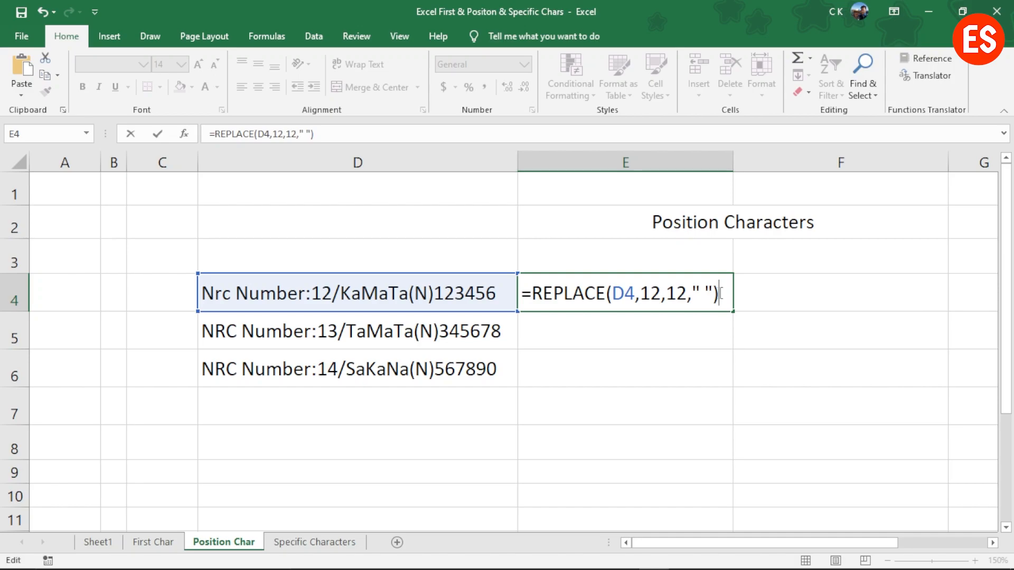
pyautogui.press('Return')
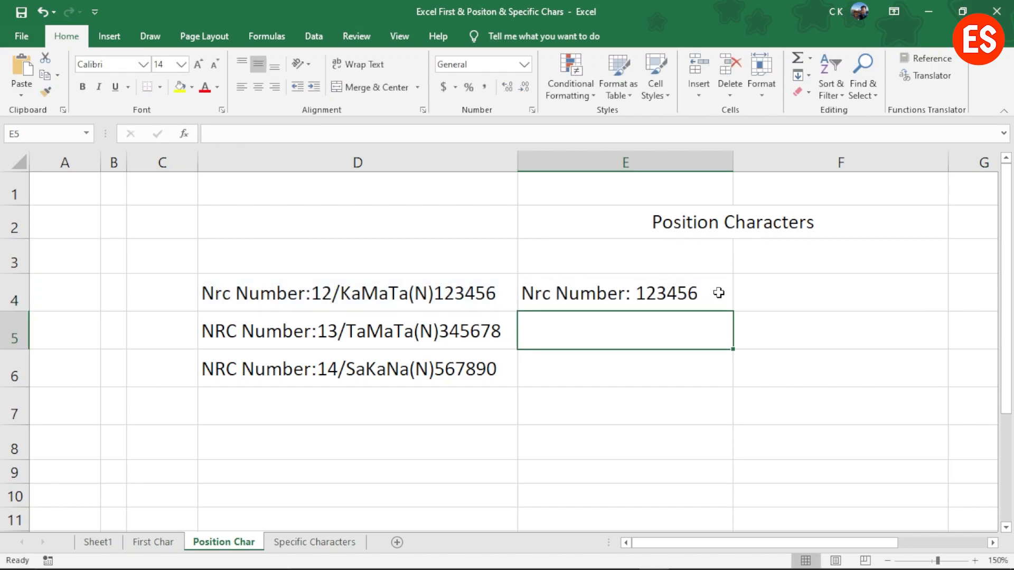
# - Fill the REPLACE formula from E4 down to E6 and compare the results with the source text in D4
pyautogui.click(655, 297)
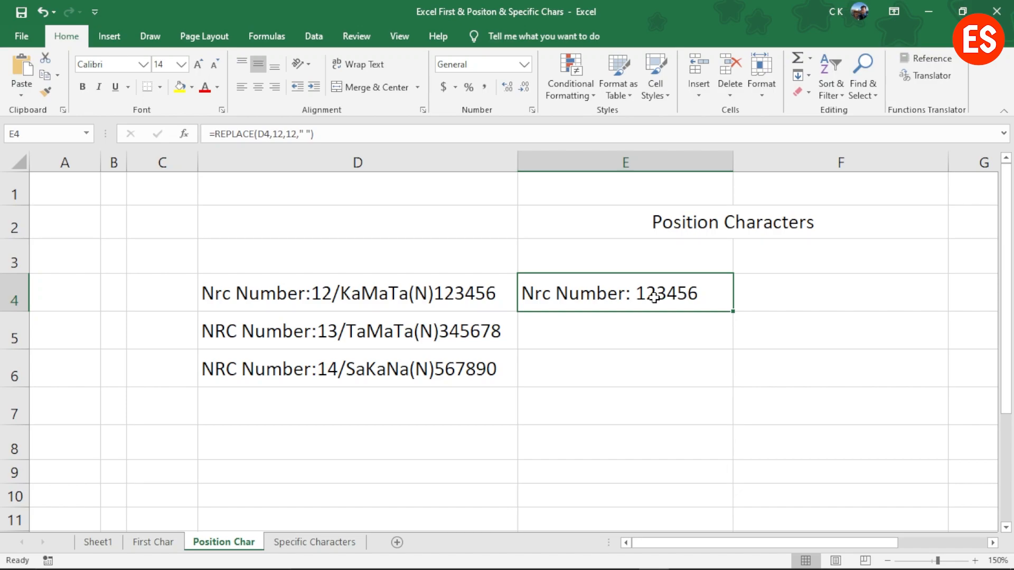
pyautogui.moveTo(733, 312); pyautogui.dragTo(728, 385)
pyautogui.click(580, 337)
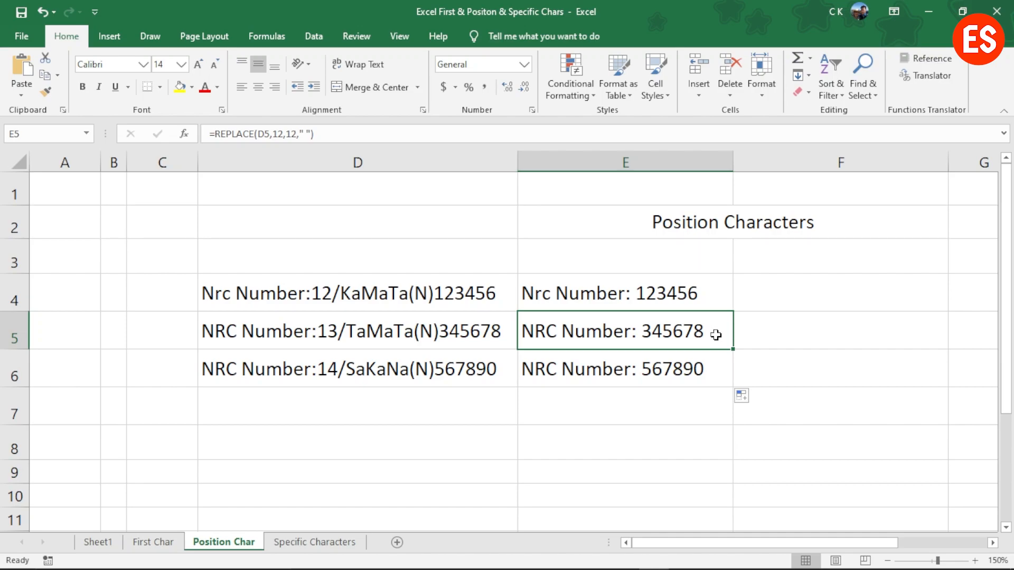
pyautogui.click(616, 294)
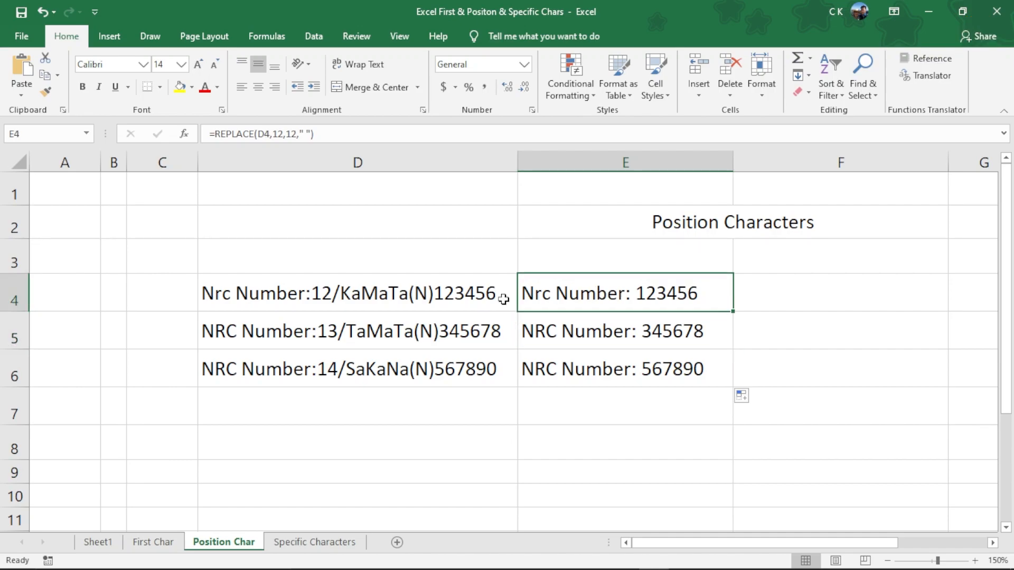
pyautogui.click(278, 294)
# - Enter =REPLACE(D4,1,11,"") in cell F4 to remove 11 characters starting at position 1 of D4
pyautogui.click(786, 302)
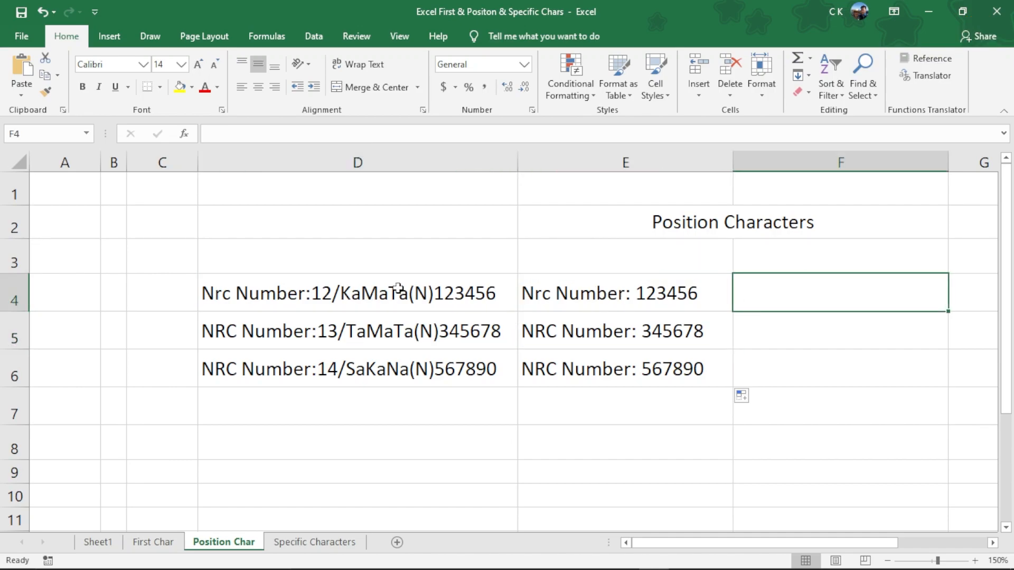
pyautogui.moveTo(316, 291); pyautogui.dragTo(432, 368)
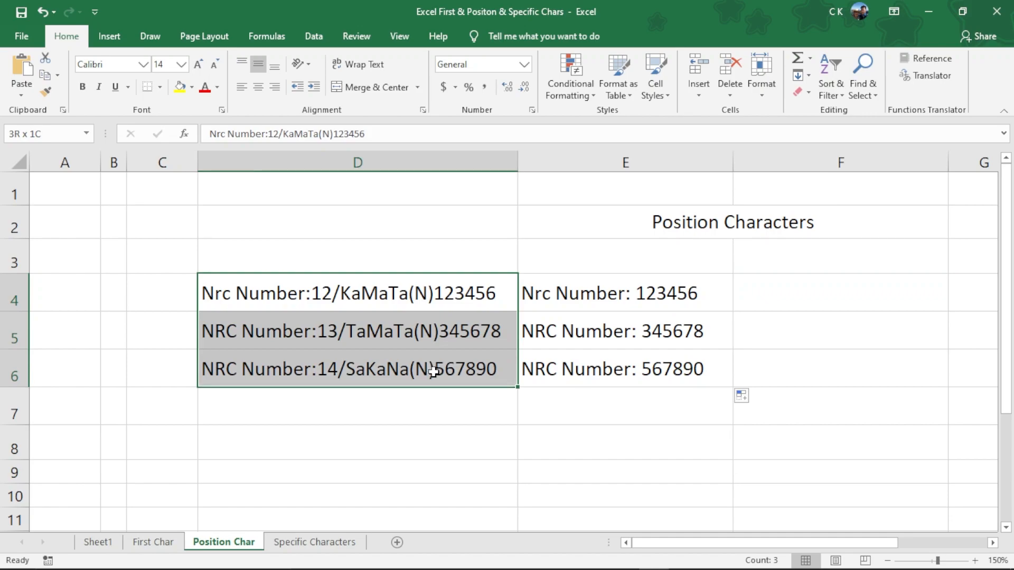
pyautogui.click(748, 290)
pyautogui.write('=')
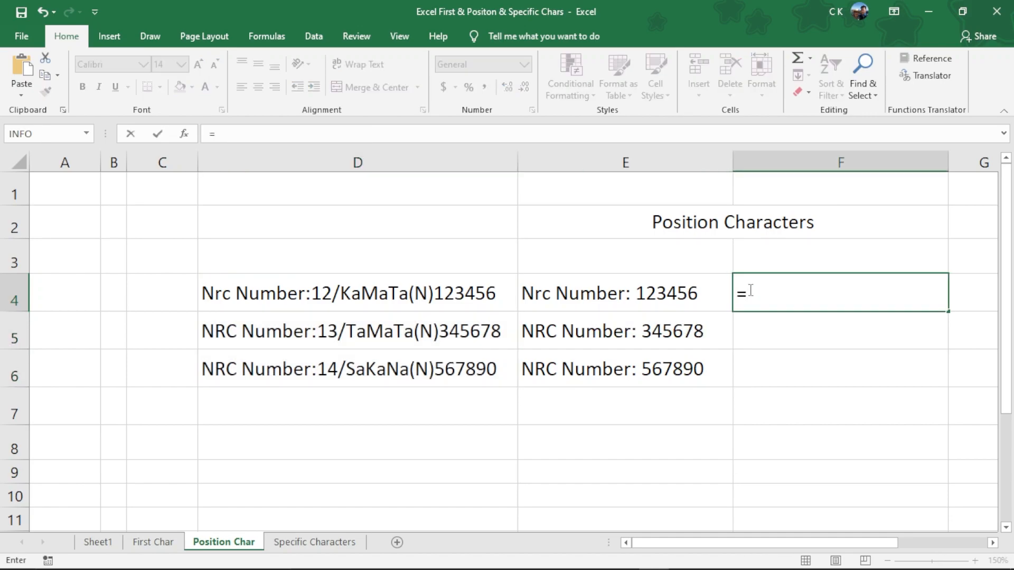
pyautogui.write('rep')
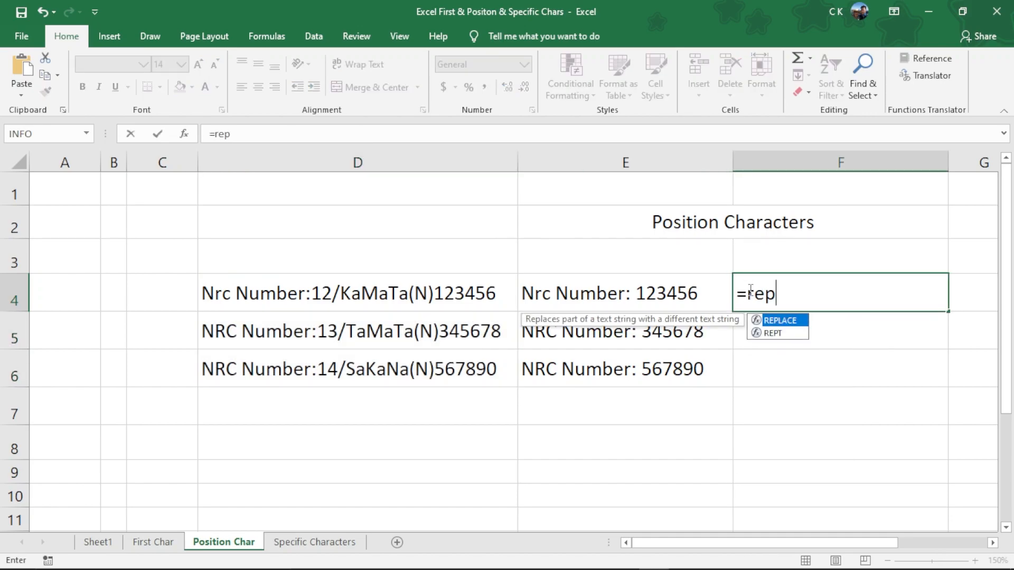
pyautogui.press('Tab')
pyautogui.click(388, 293)
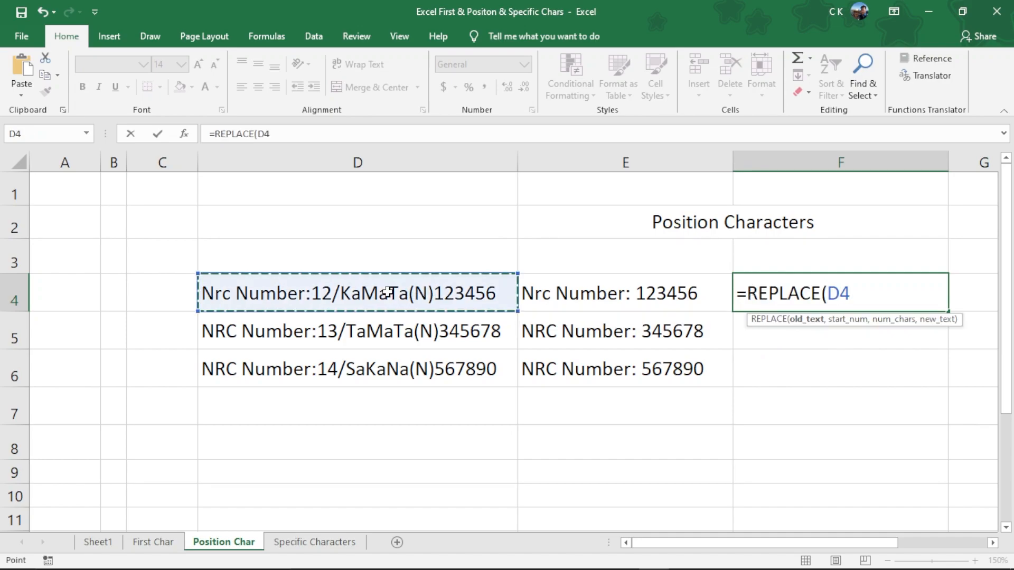
pyautogui.write(',')
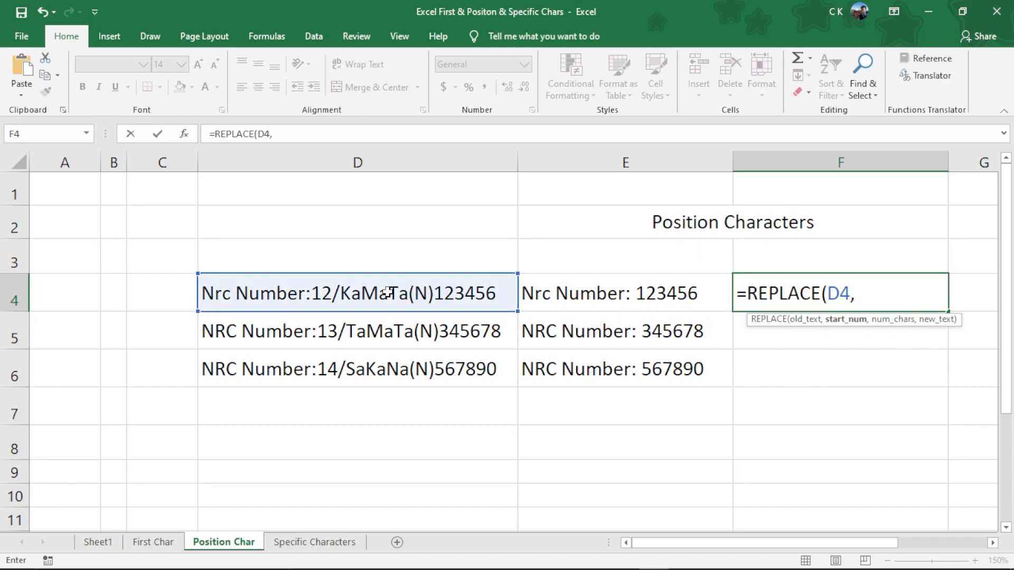
pyautogui.write('1,11')
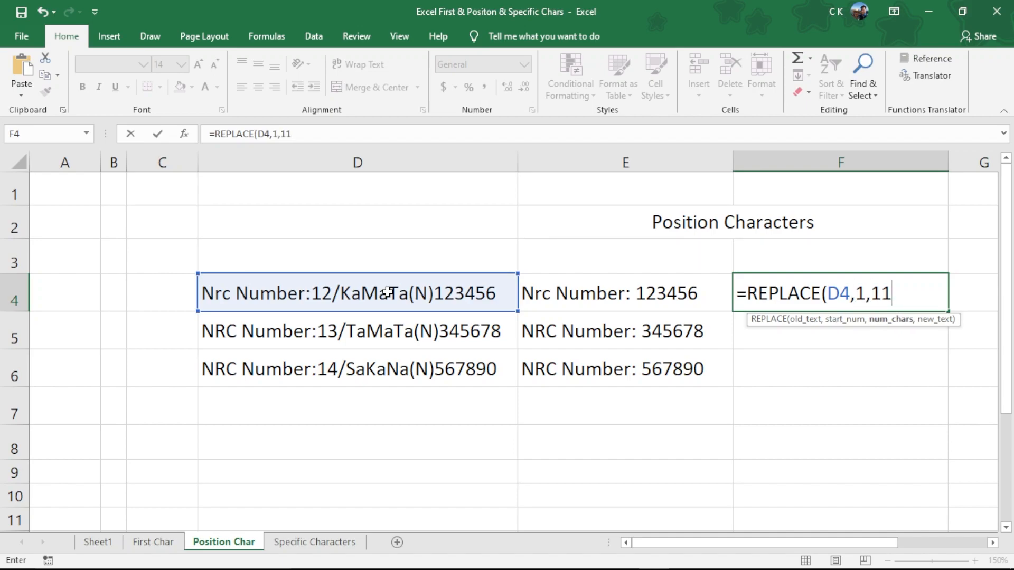
pyautogui.write(',""')
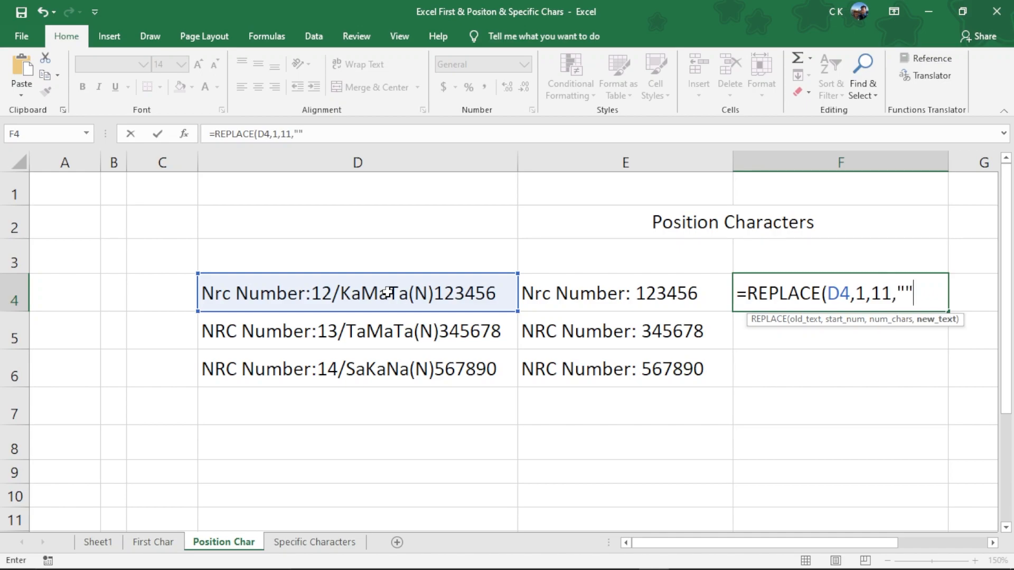
pyautogui.write(')')
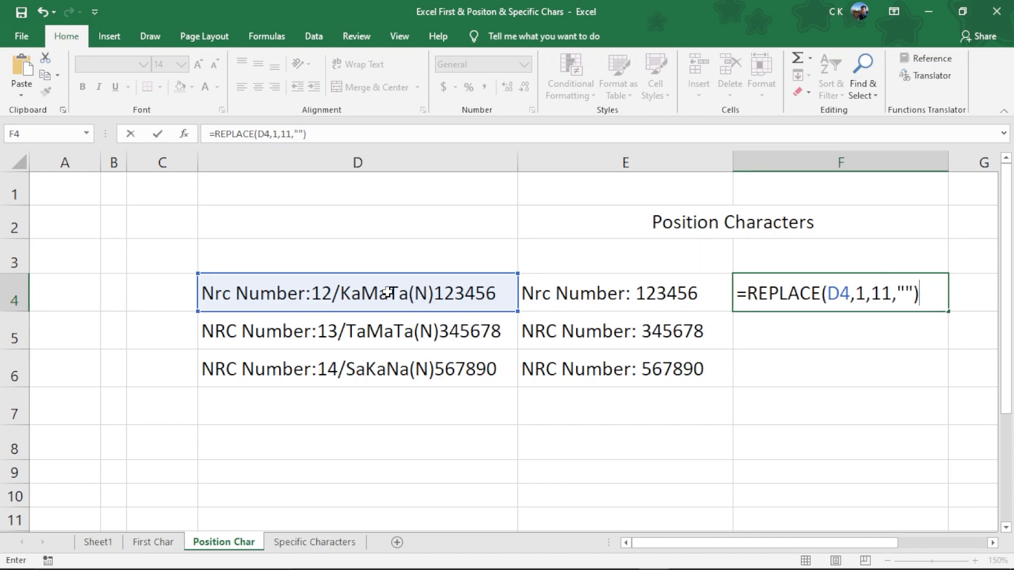
pyautogui.press('Return')
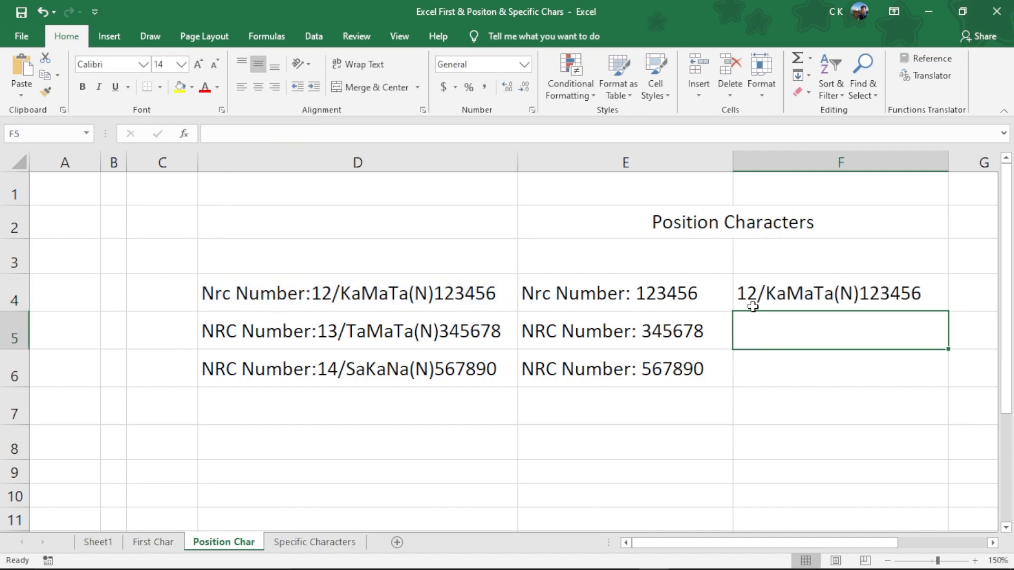
# - Fill the REPLACE formula from F4 down to F6 and check it against the source text in column D
pyautogui.click(803, 300)
pyautogui.moveTo(947, 312); pyautogui.dragTo(945, 373)
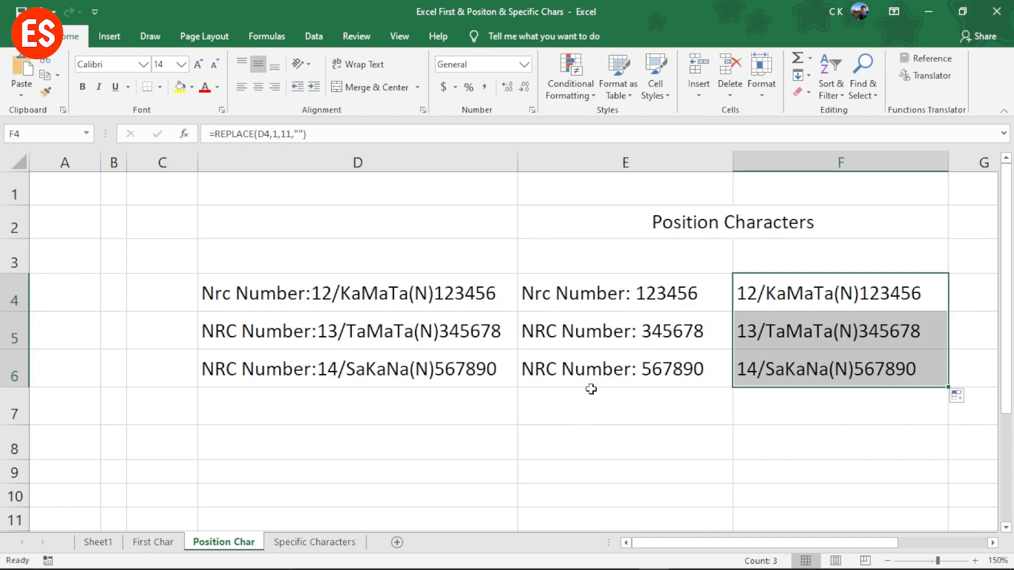
pyautogui.click(347, 336)
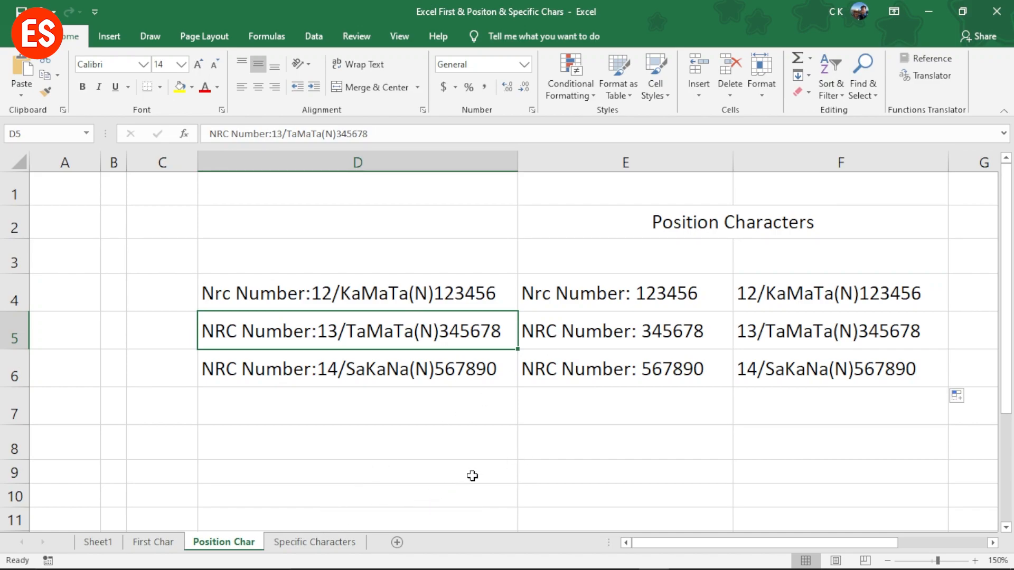
# - Open the Specific Characters sheet and look at the source texts in column D
pyautogui.click(315, 543)
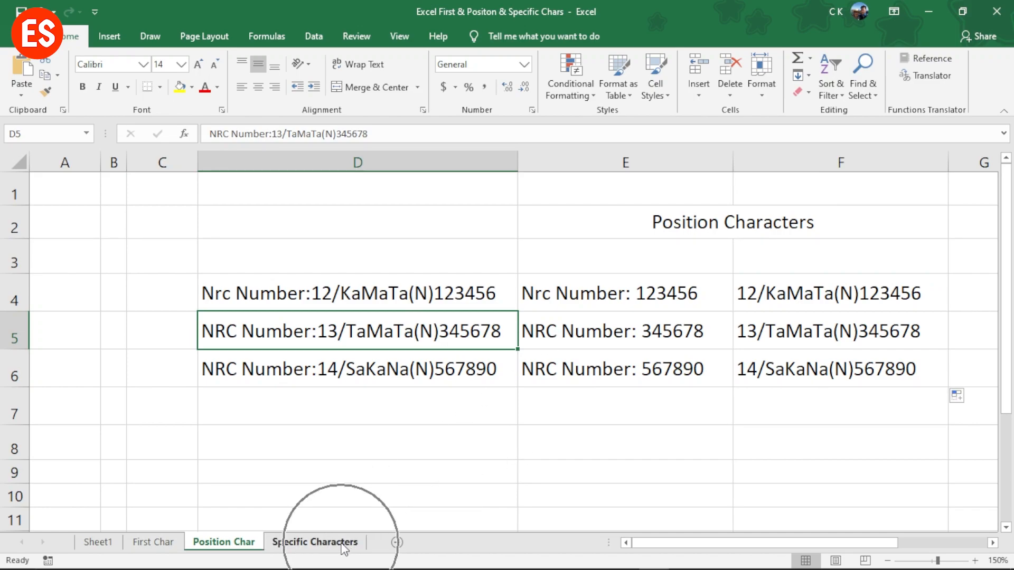
pyautogui.click(364, 413)
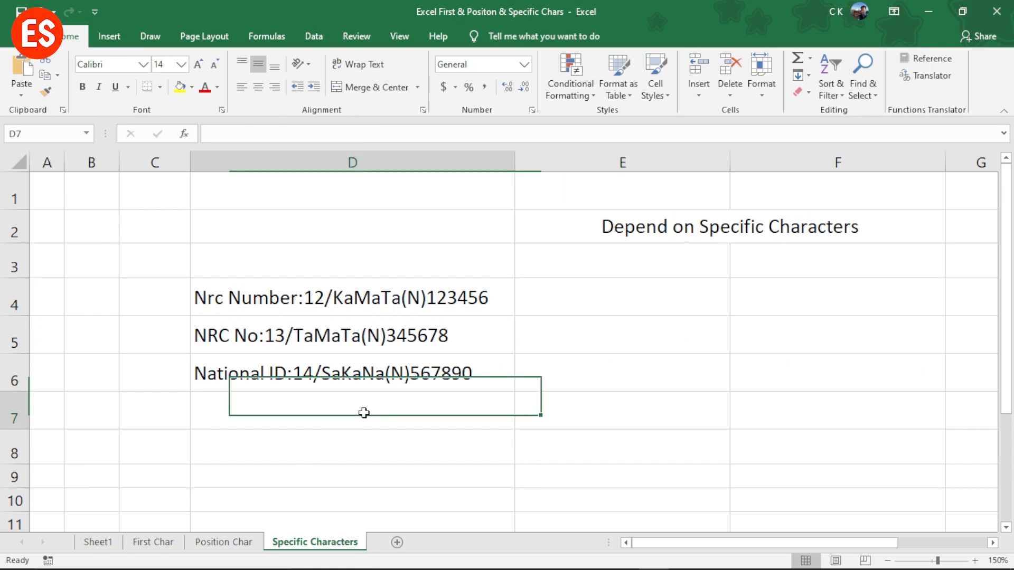
pyautogui.click(357, 371)
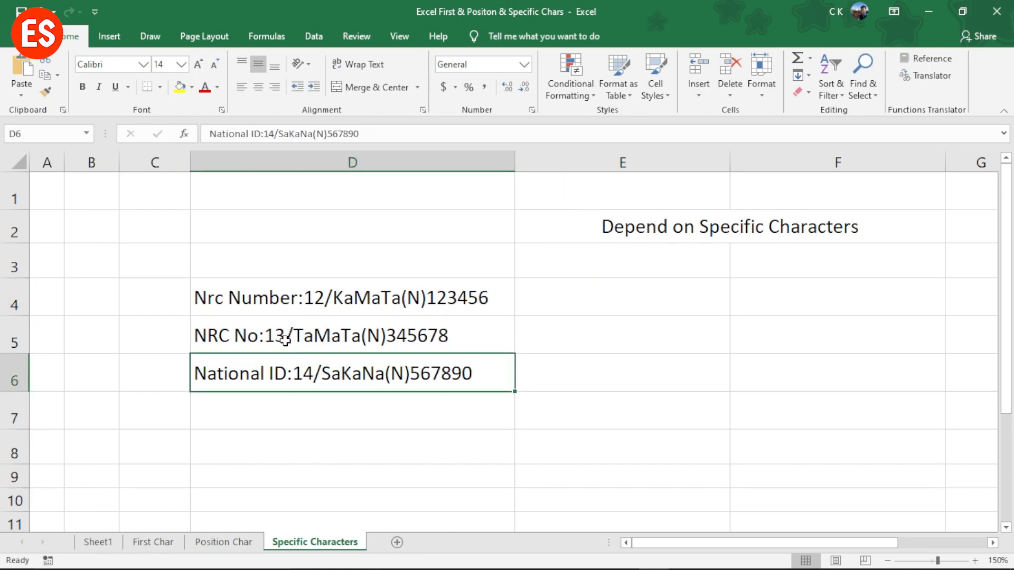
# - Examine the prefixes before the colon in the source texts of cells D4 to D6
pyautogui.click(287, 300)
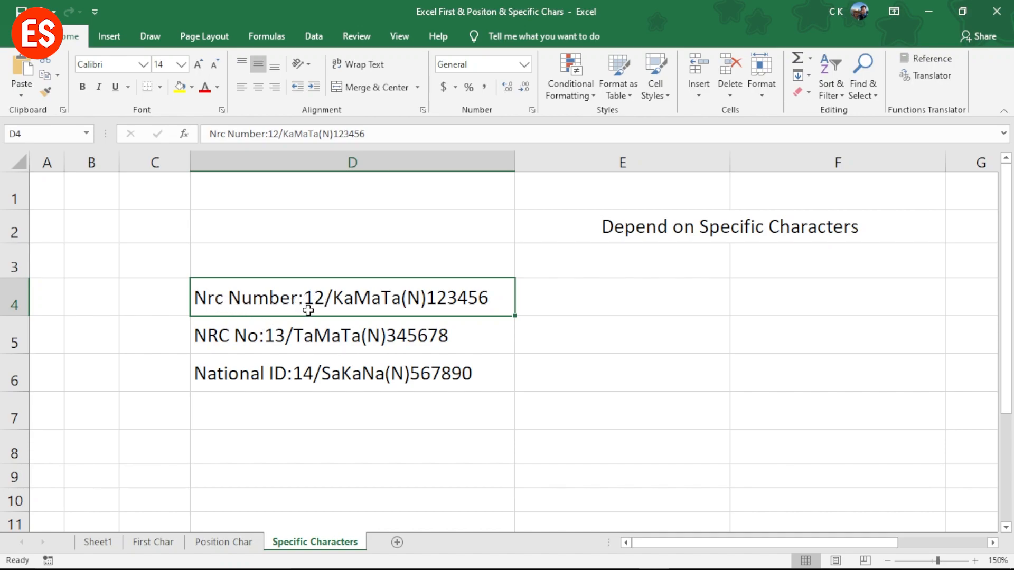
pyautogui.click(211, 344)
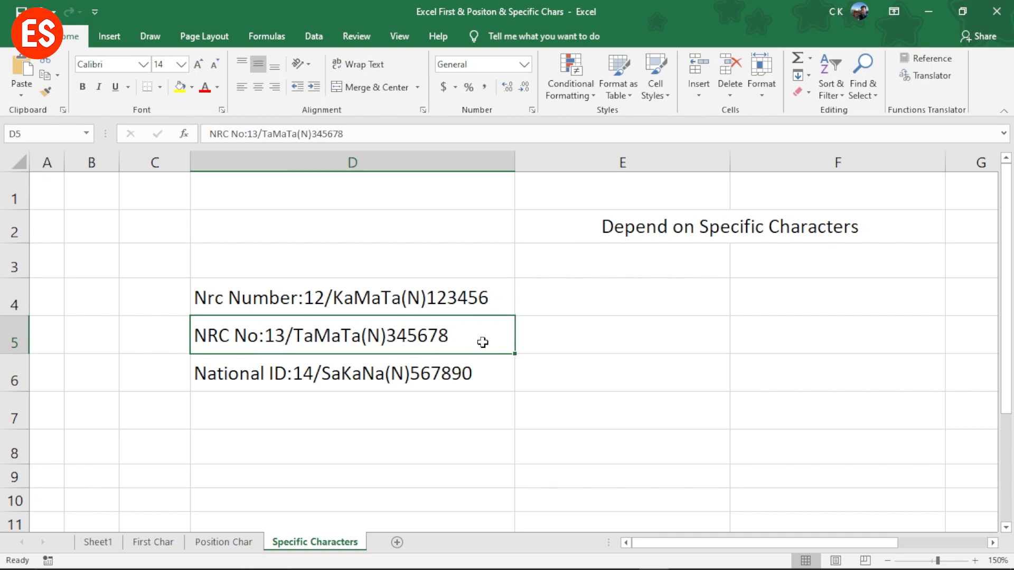
pyautogui.click(384, 372)
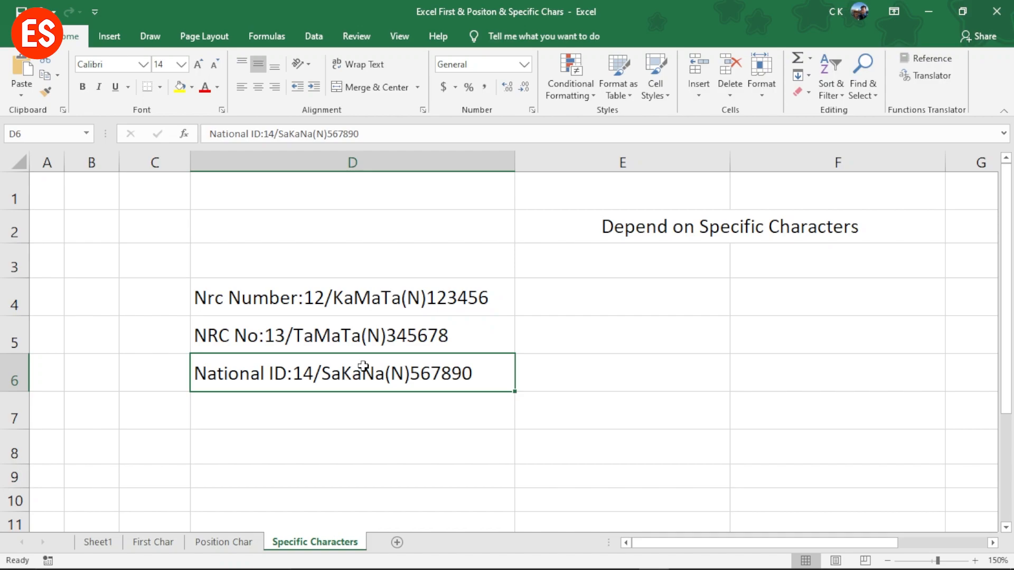
pyautogui.doubleClick(319, 301)
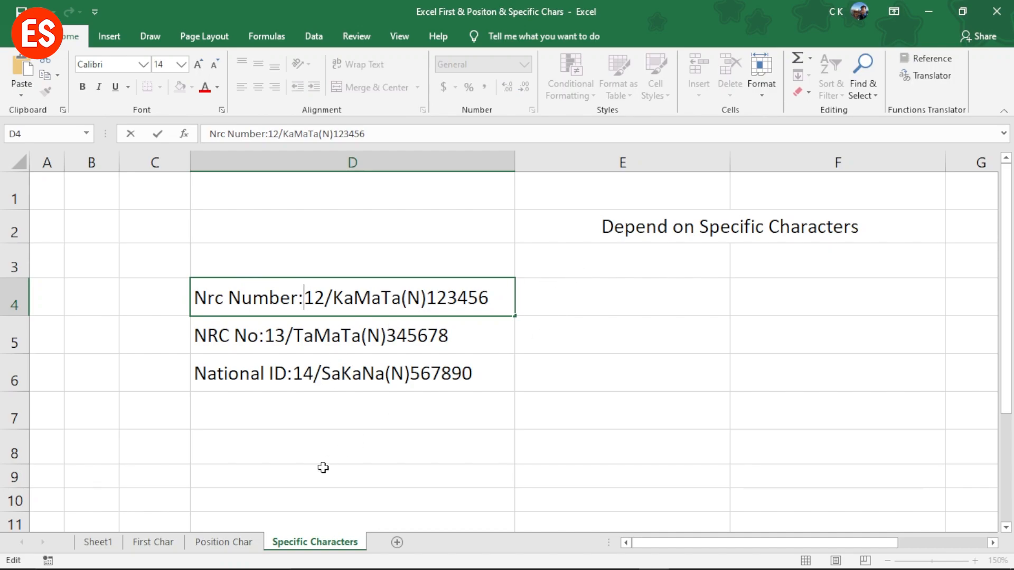
# - Begin a REPLACE formula in cell E4 with D4 as the old text and 1 as the start position
pyautogui.click(608, 305)
pyautogui.write('=')
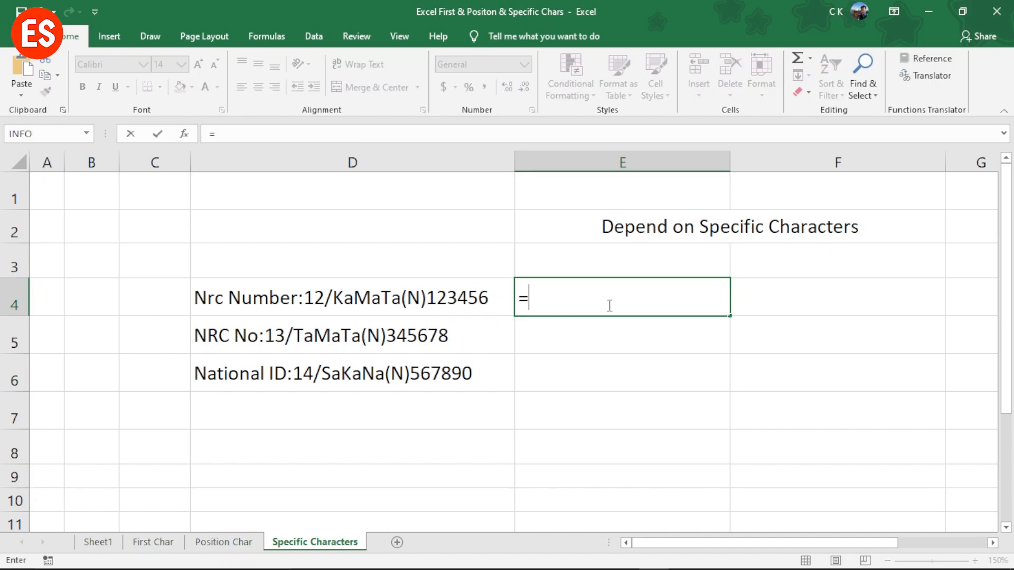
pyautogui.write('replace')
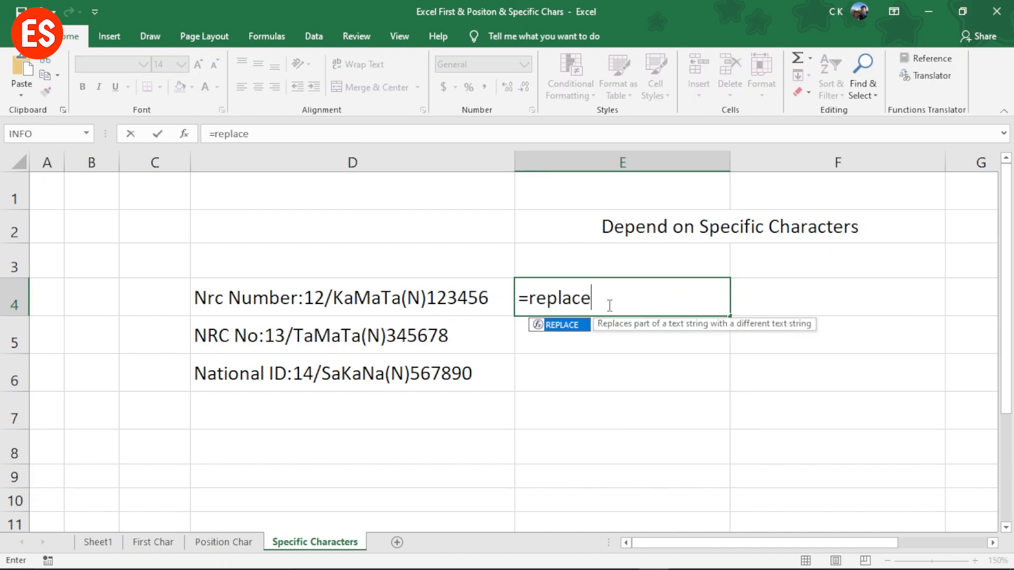
pyautogui.press('Tab')
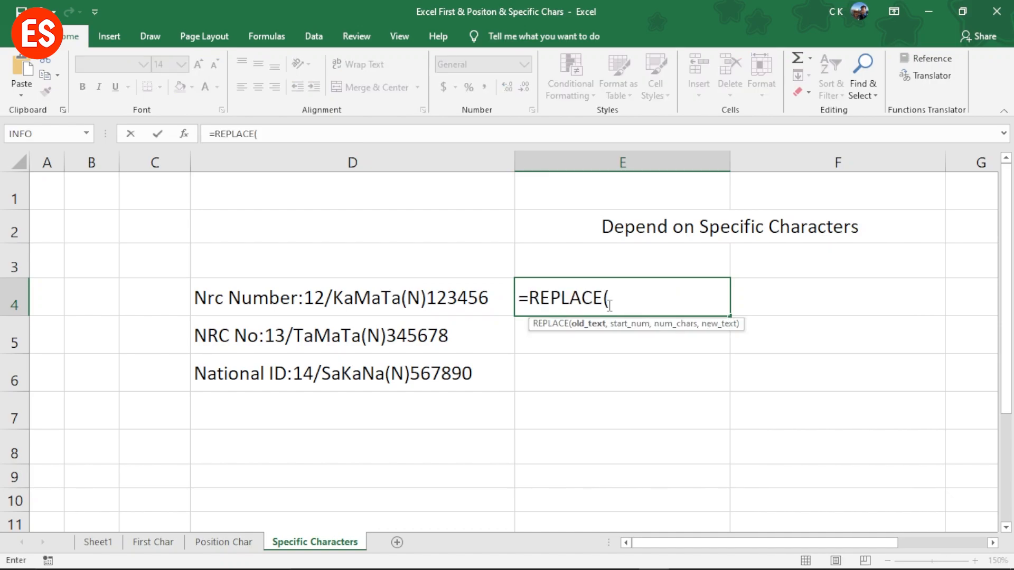
pyautogui.click(327, 302)
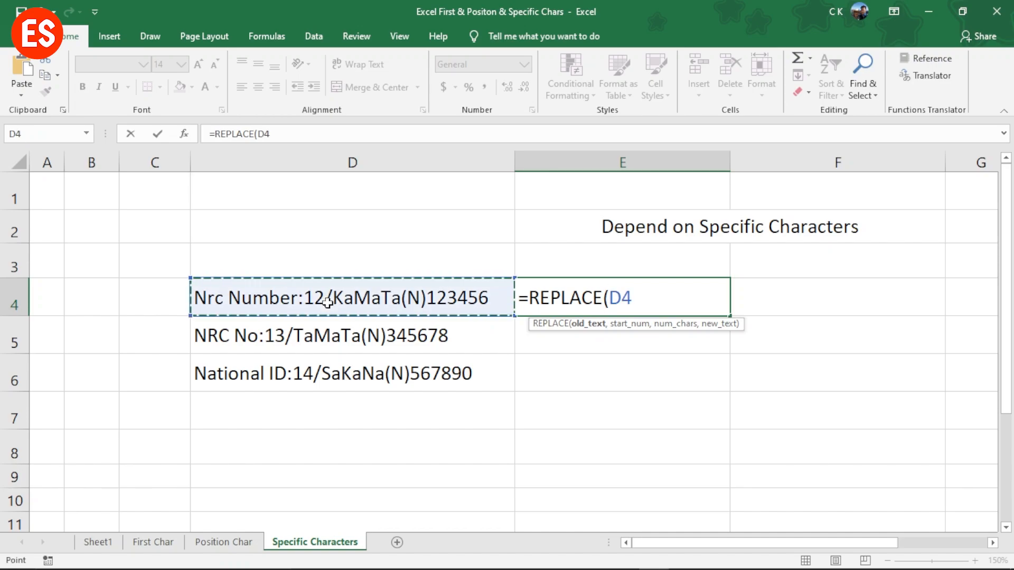
pyautogui.write(',')
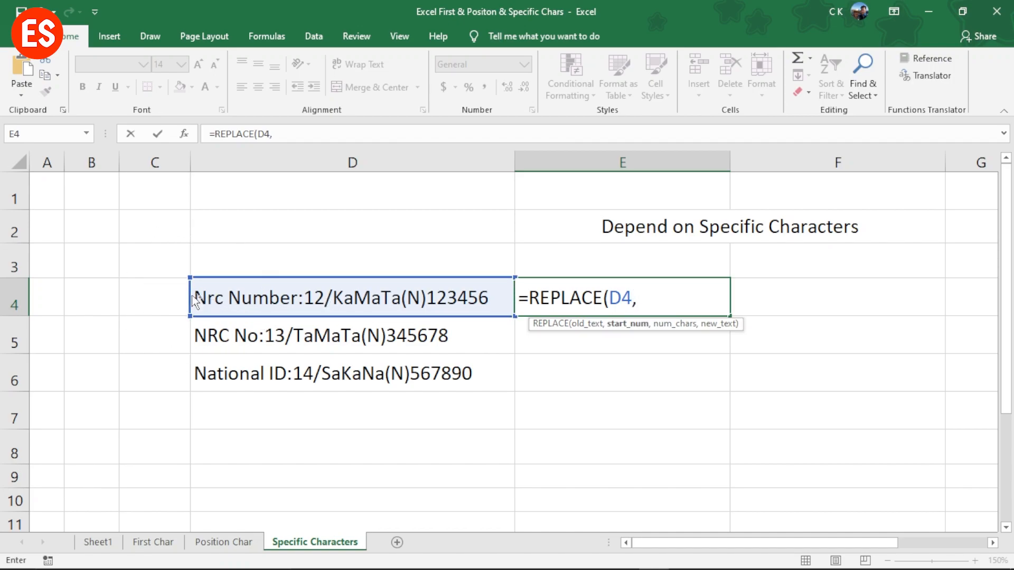
pyautogui.write('1,')
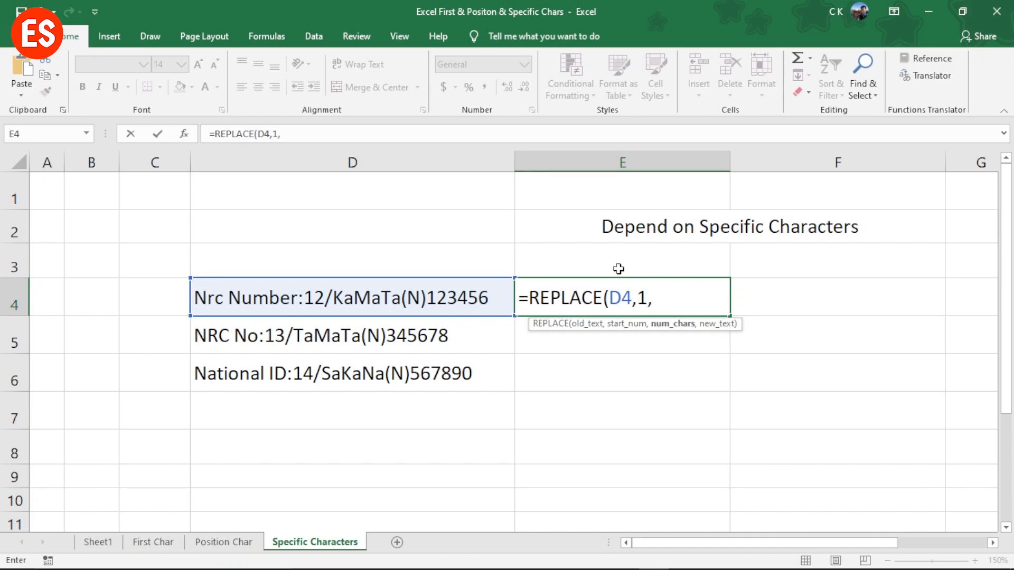
# - Complete the E4 formula with FIND(":",D4) as the number of characters and "" as the new text, and enter it
pyautogui.click(674, 334)
pyautogui.write('find')
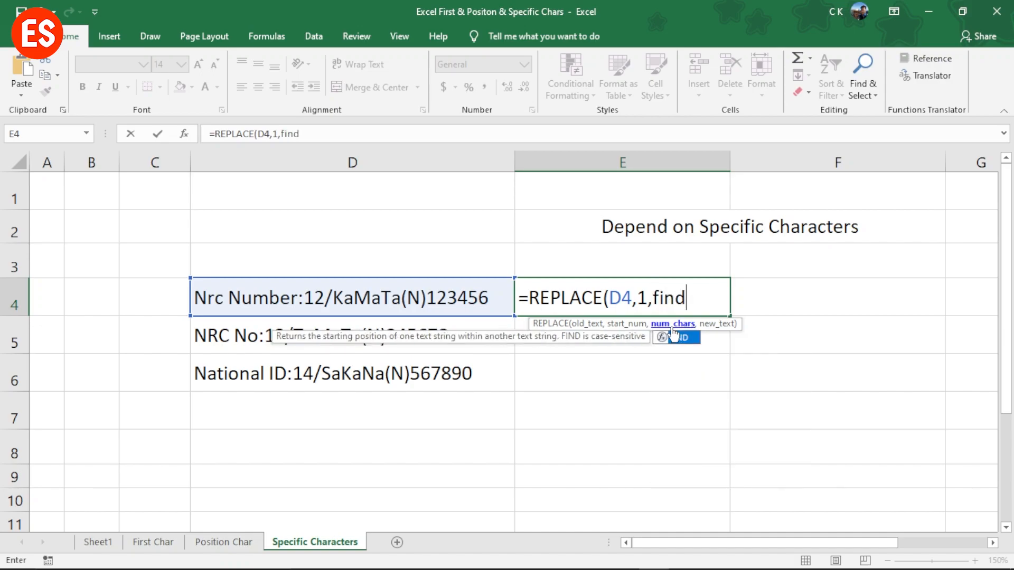
pyautogui.press('Tab')
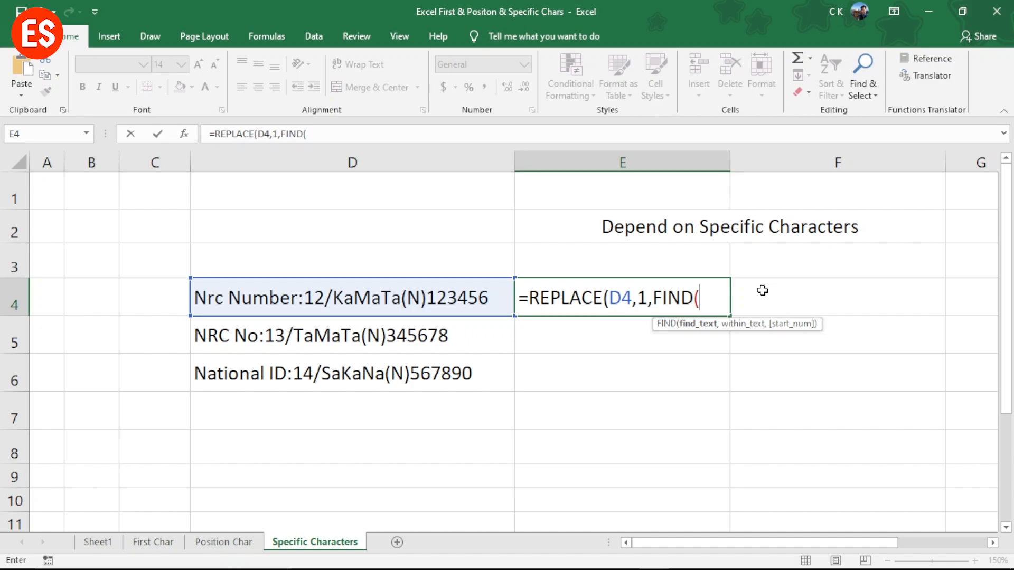
pyautogui.write('":",')
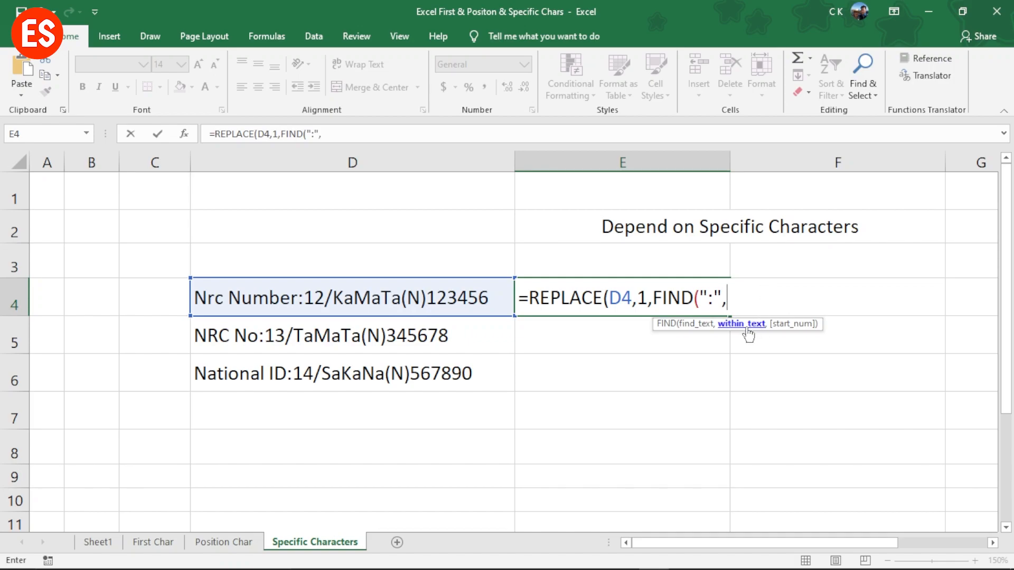
pyautogui.click(346, 298)
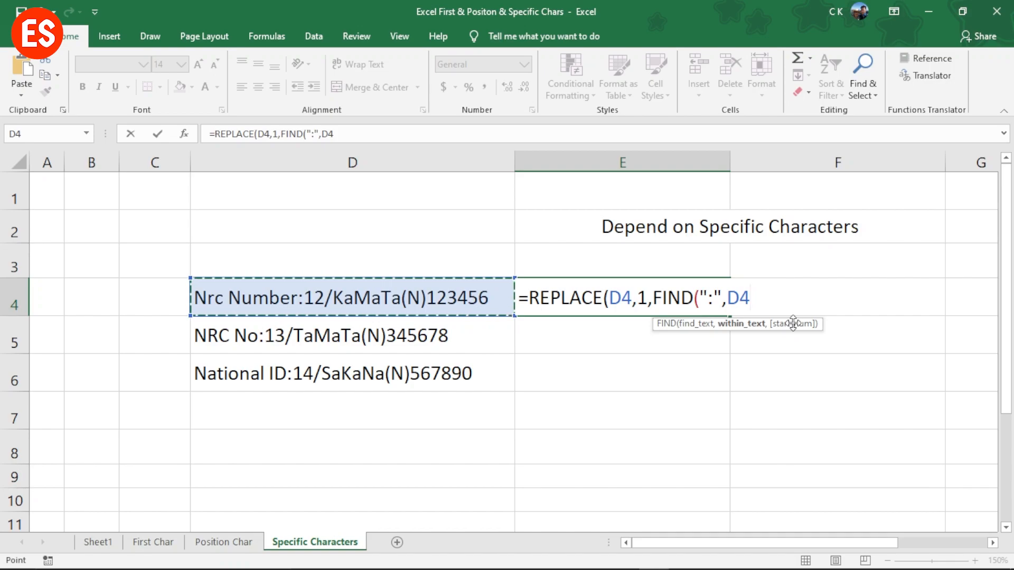
pyautogui.write(')')
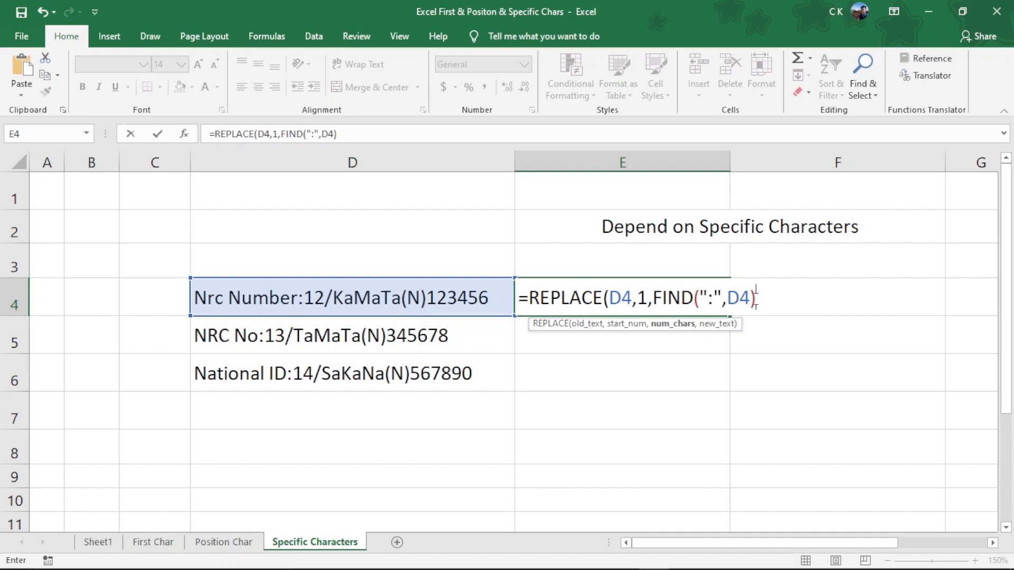
pyautogui.press('ctrl')
pyautogui.write(',')
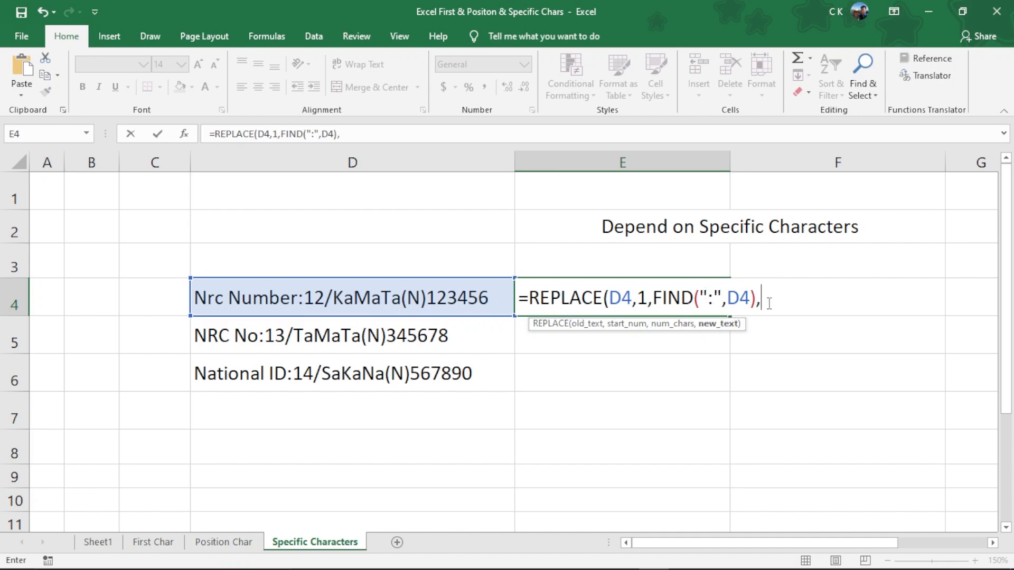
pyautogui.write('"")')
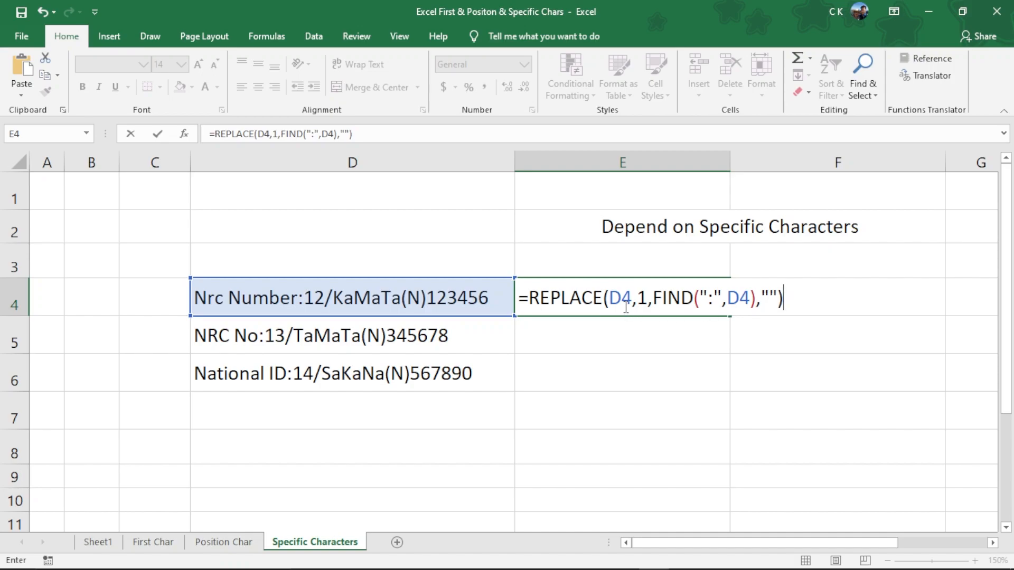
pyautogui.click(623, 300)
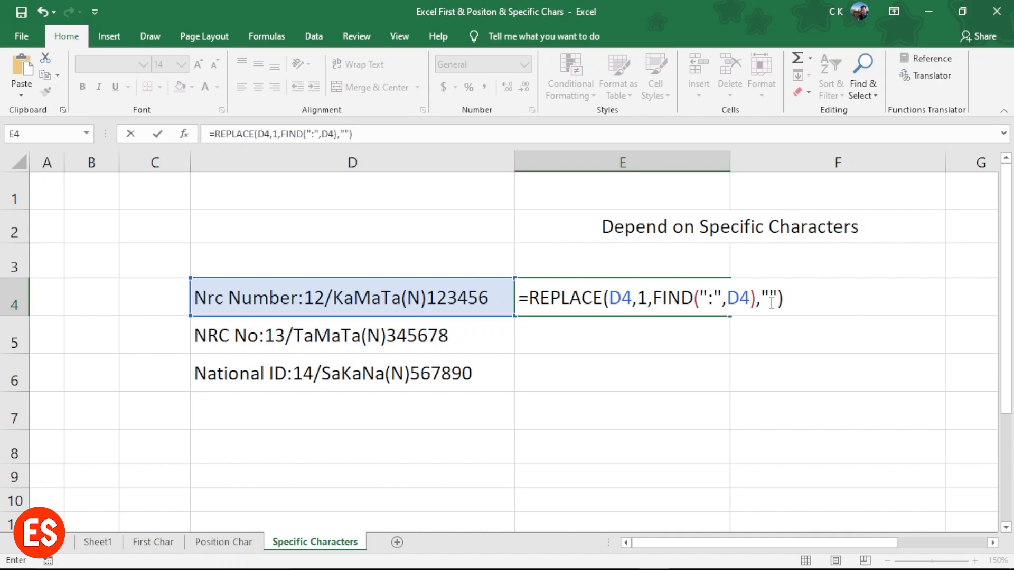
pyautogui.press('Return')
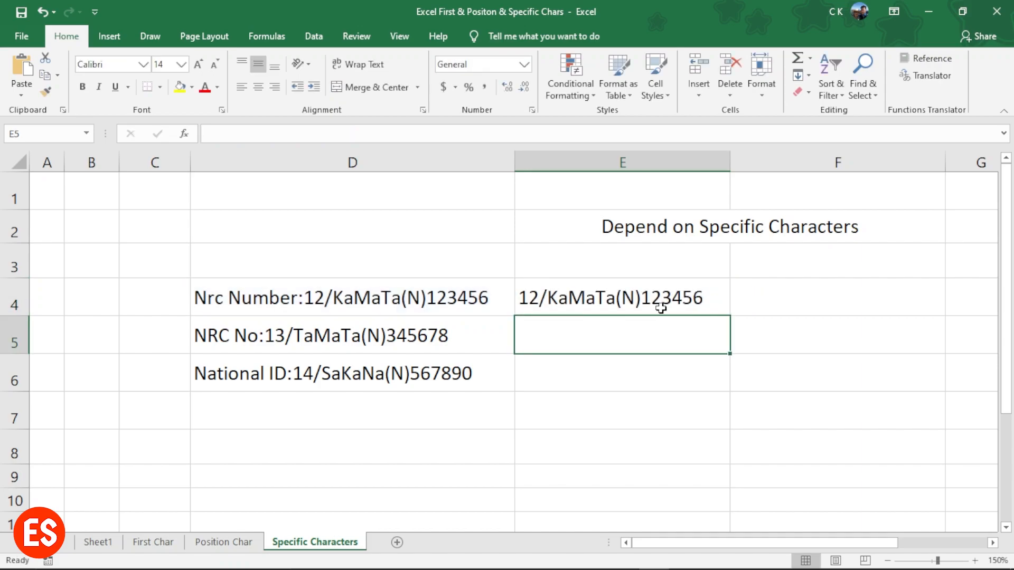
# - Fill the REPLACE and FIND formula from E4 down to E6
pyautogui.click(302, 298)
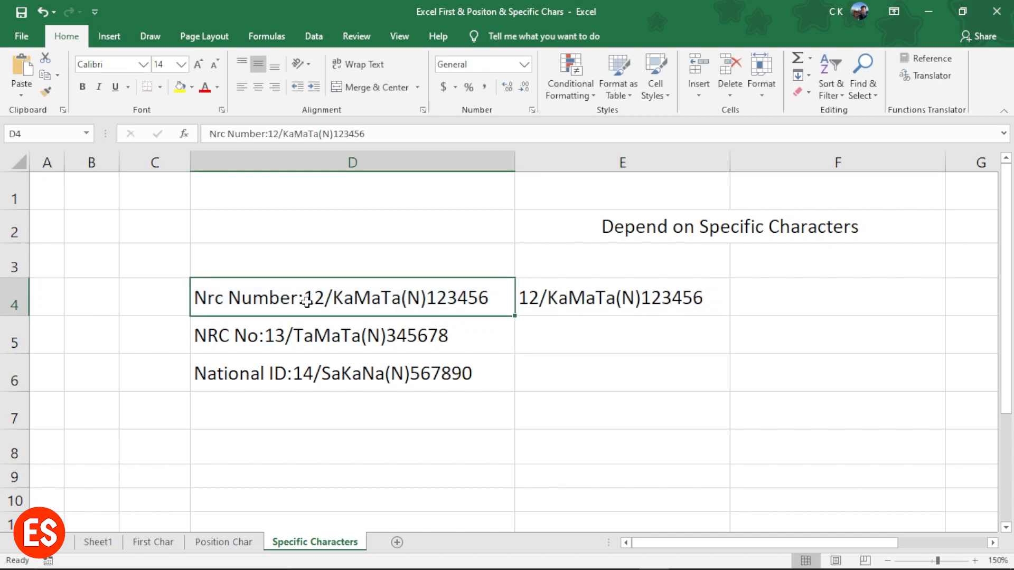
pyautogui.click(702, 302)
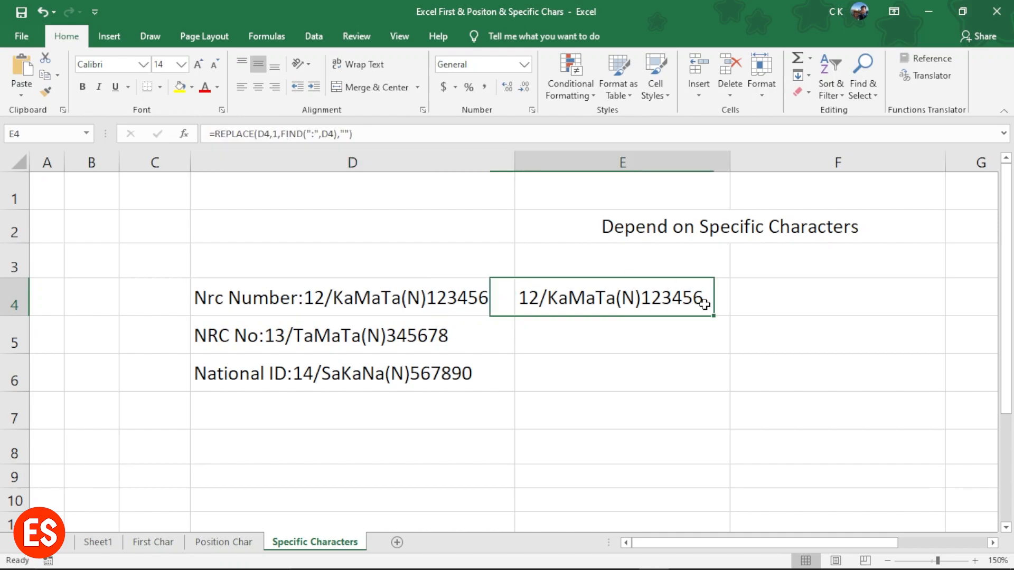
pyautogui.moveTo(729, 315); pyautogui.dragTo(720, 400)
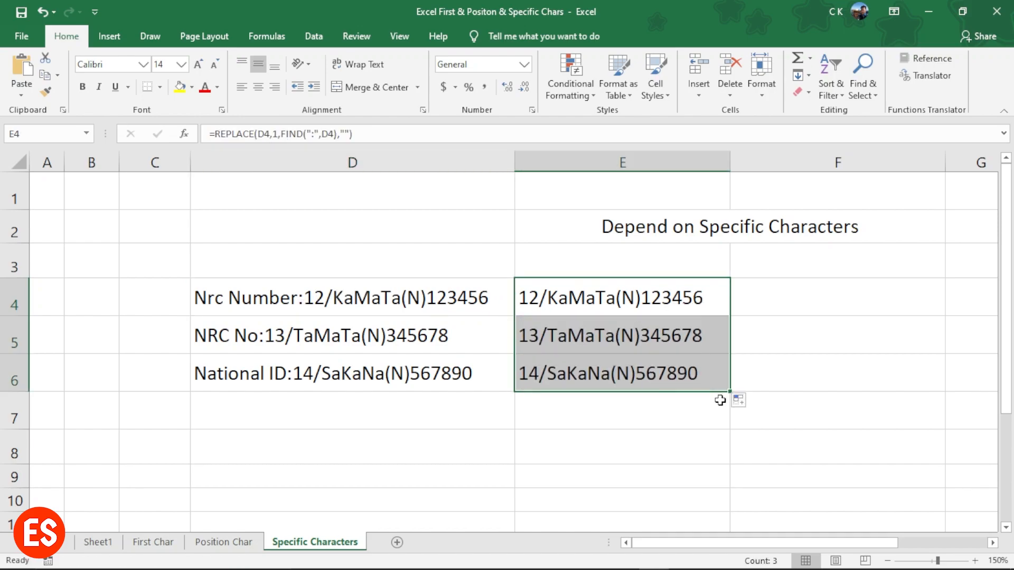
pyautogui.click(277, 344)
pyautogui.click(555, 376)
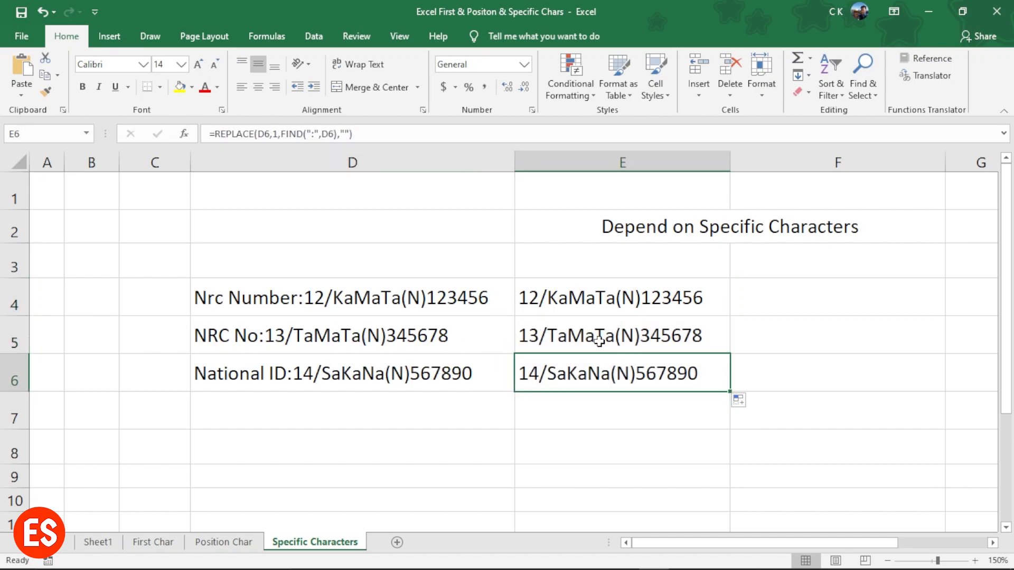
# - Compare the source texts in D4 to D6 with the formula results in column E
pyautogui.click(249, 337)
pyautogui.click(238, 297)
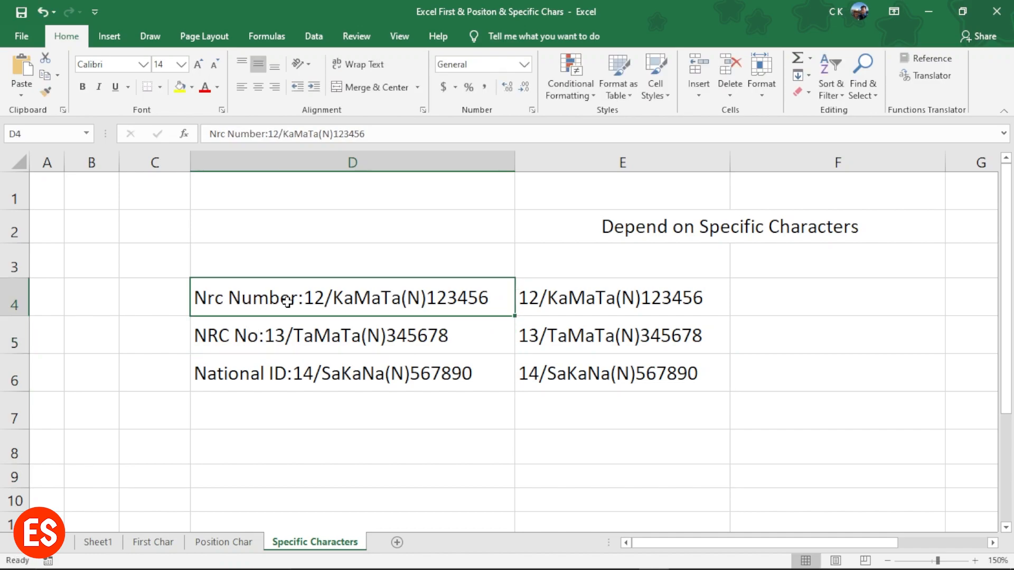
pyautogui.click(232, 369)
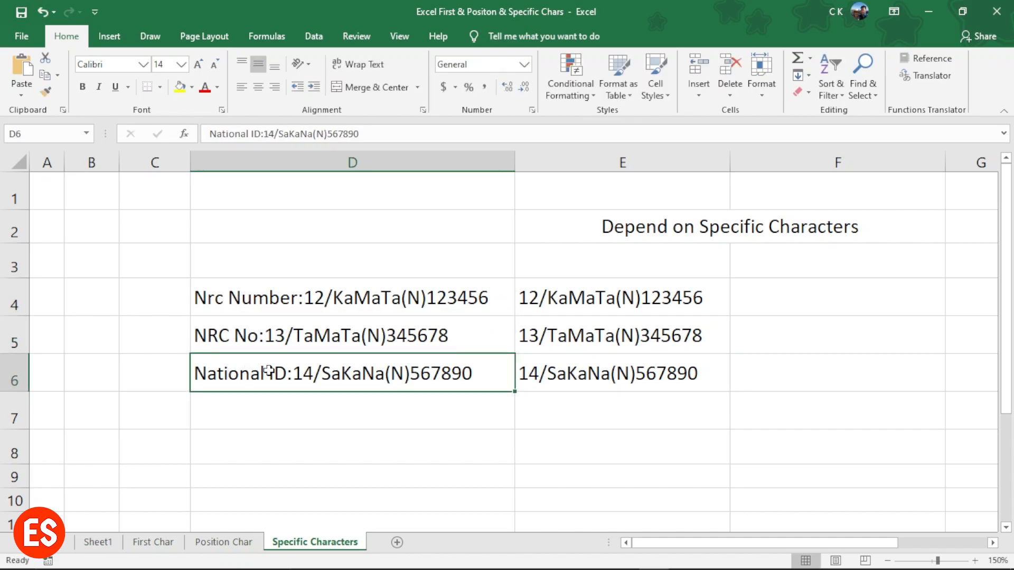
pyautogui.moveTo(246, 285); pyautogui.dragTo(246, 371)
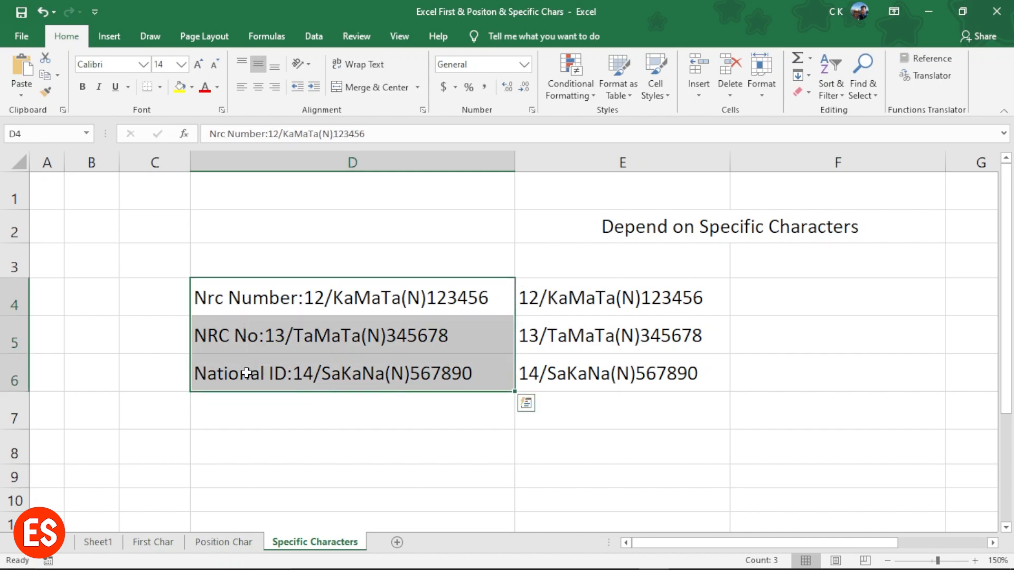
pyautogui.click(304, 302)
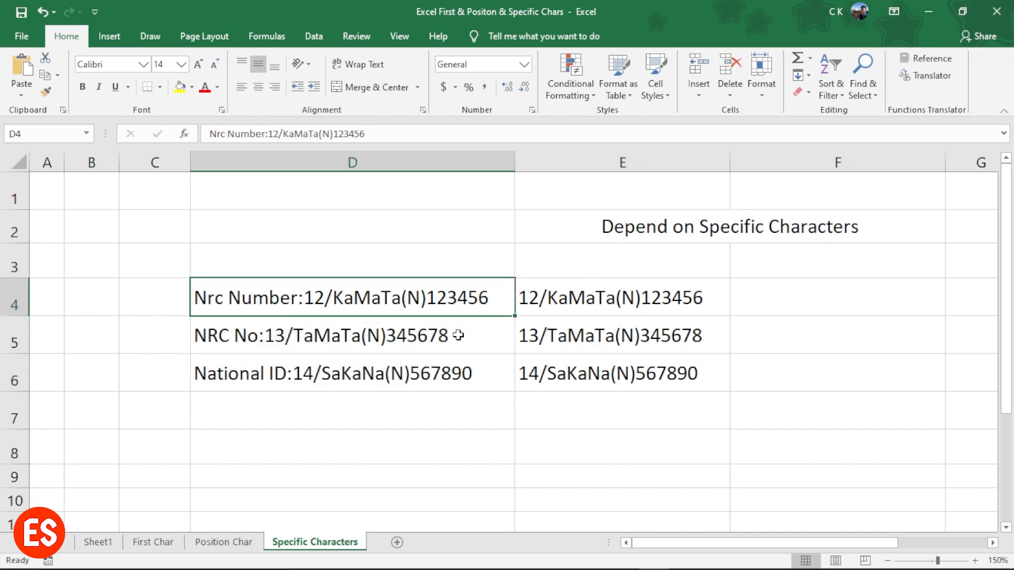
pyautogui.click(596, 304)
pyautogui.click(588, 338)
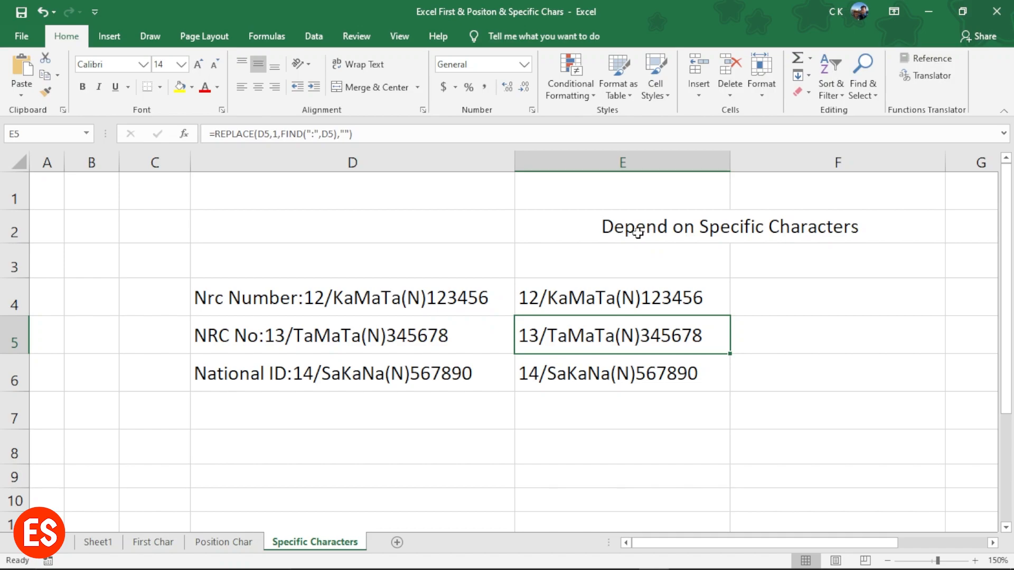
pyautogui.click(576, 294)
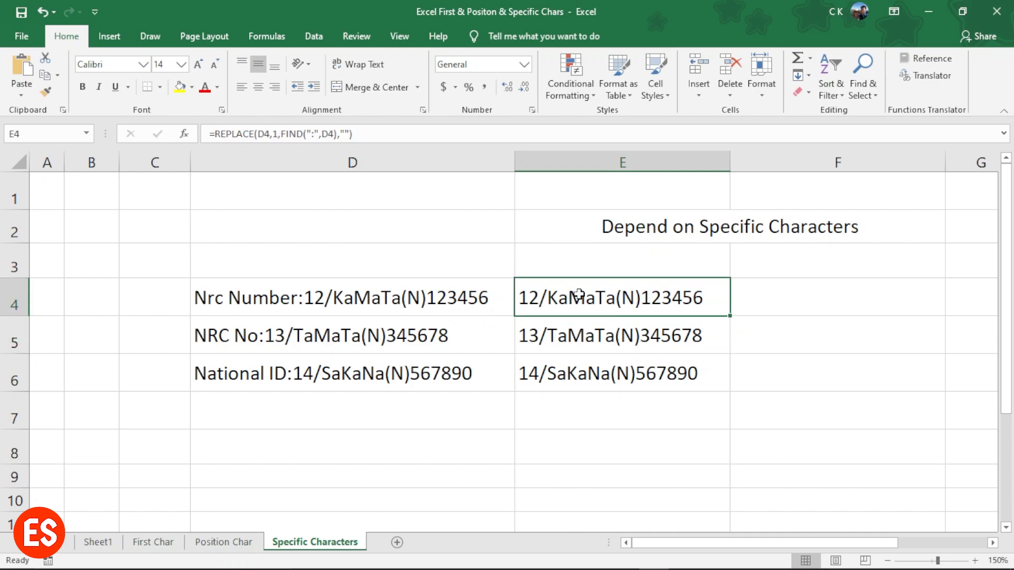
pyautogui.click(425, 300)
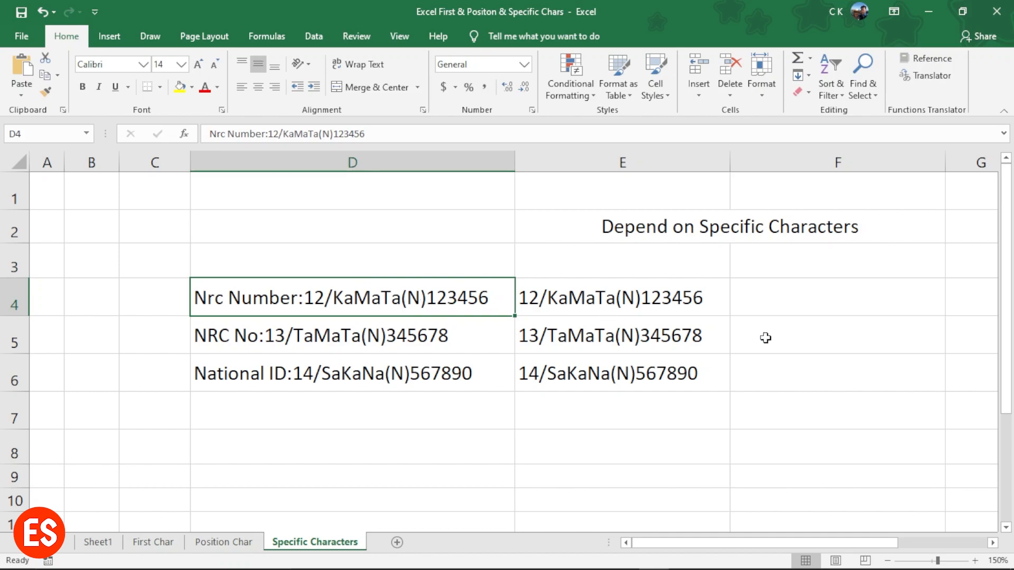
# - Begin a REPLACE formula in cell F4 with D4 as the old text and 1 as the start position
pyautogui.click(759, 307)
pyautogui.write('=rep')
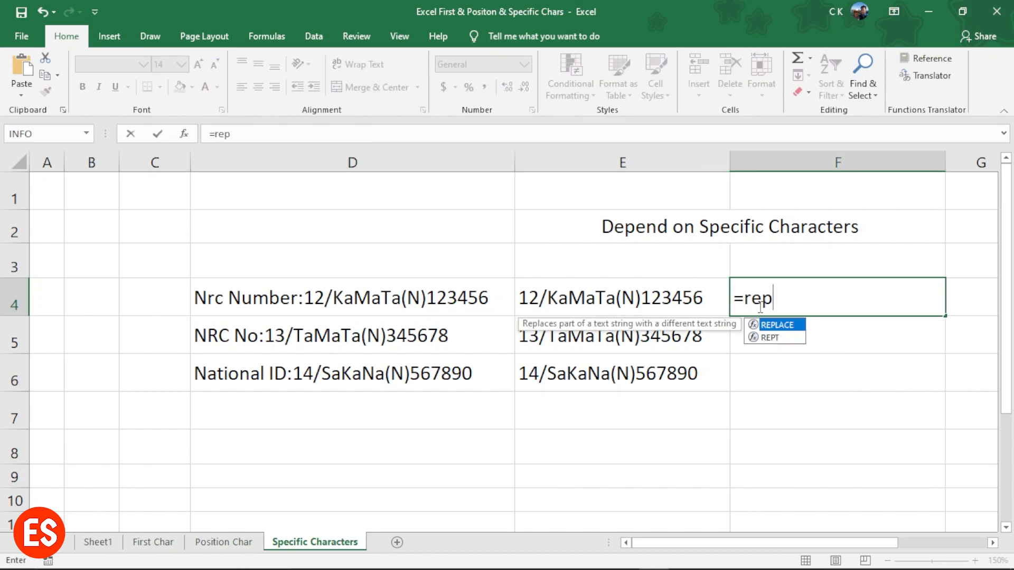
pyautogui.press('Tab')
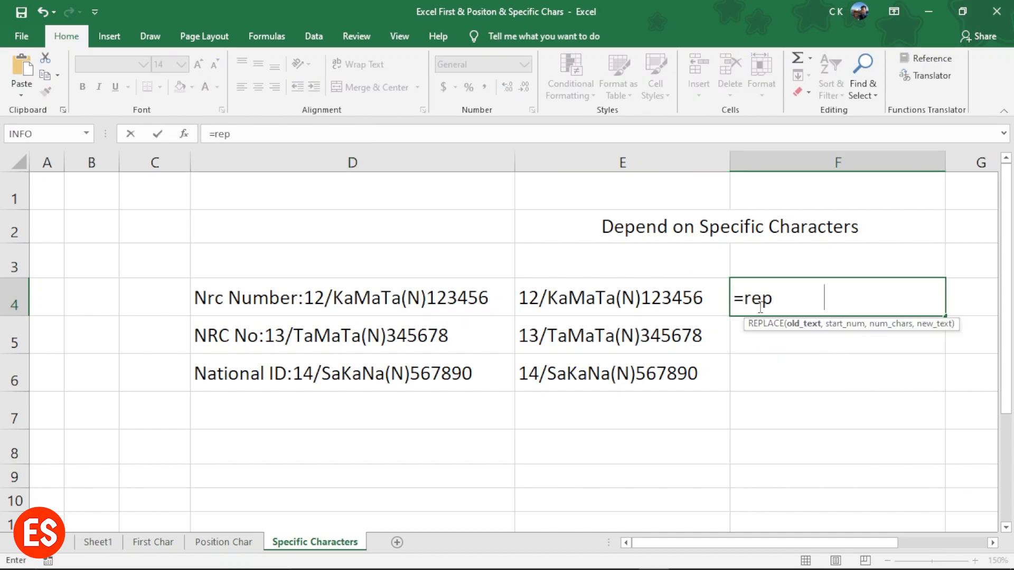
pyautogui.click(351, 302)
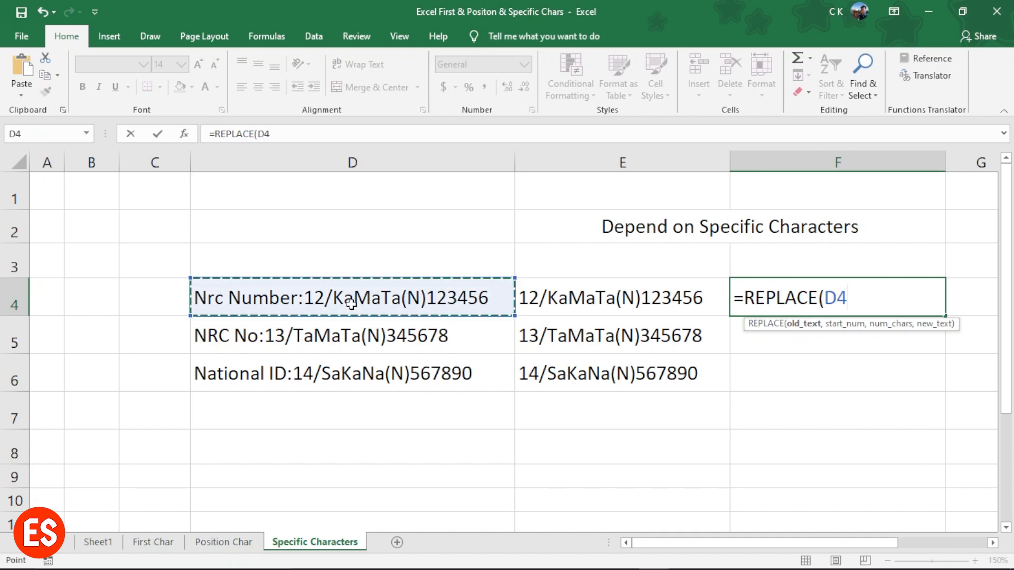
pyautogui.write(',')
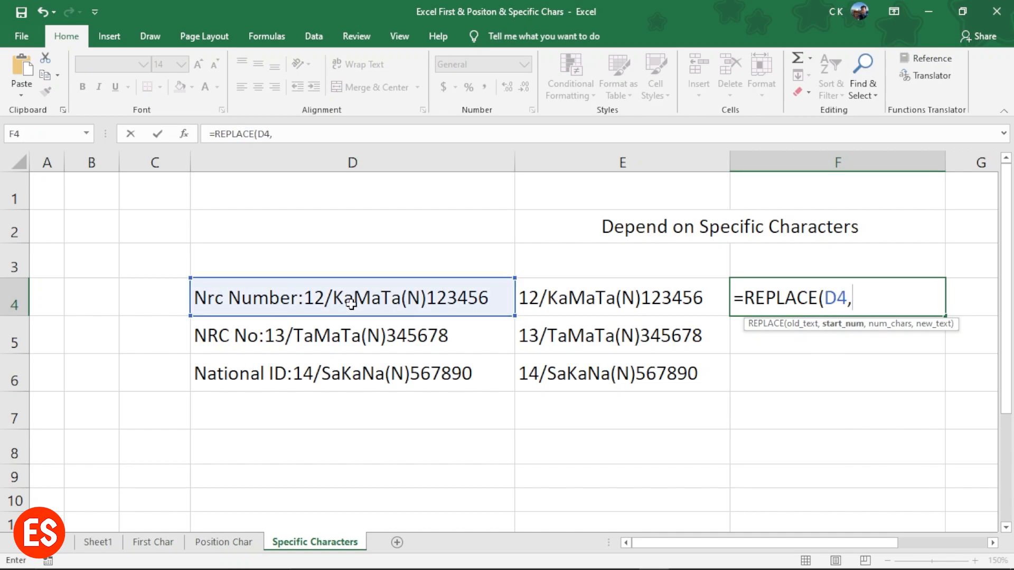
pyautogui.write('1,')
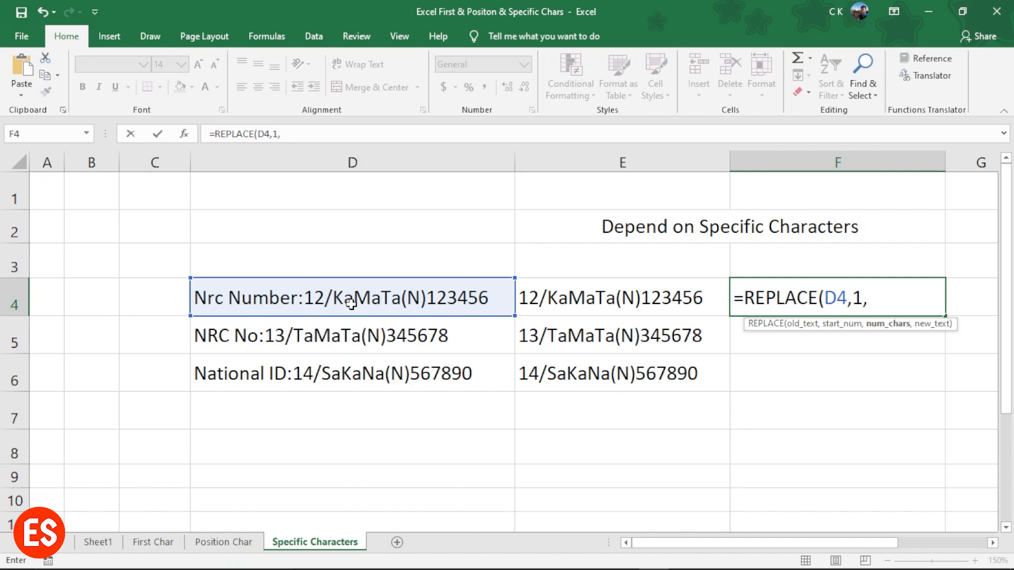
# - Complete the F4 formula with FIND(")",D4) as the number of characters and "" as the new text, and enter it
pyautogui.write('fin')
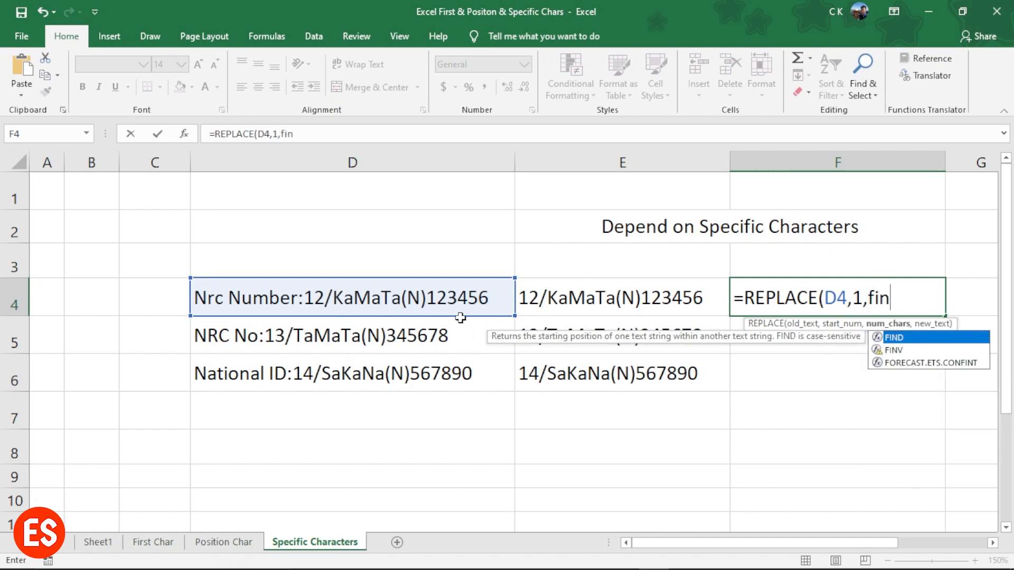
pyautogui.press('Tab')
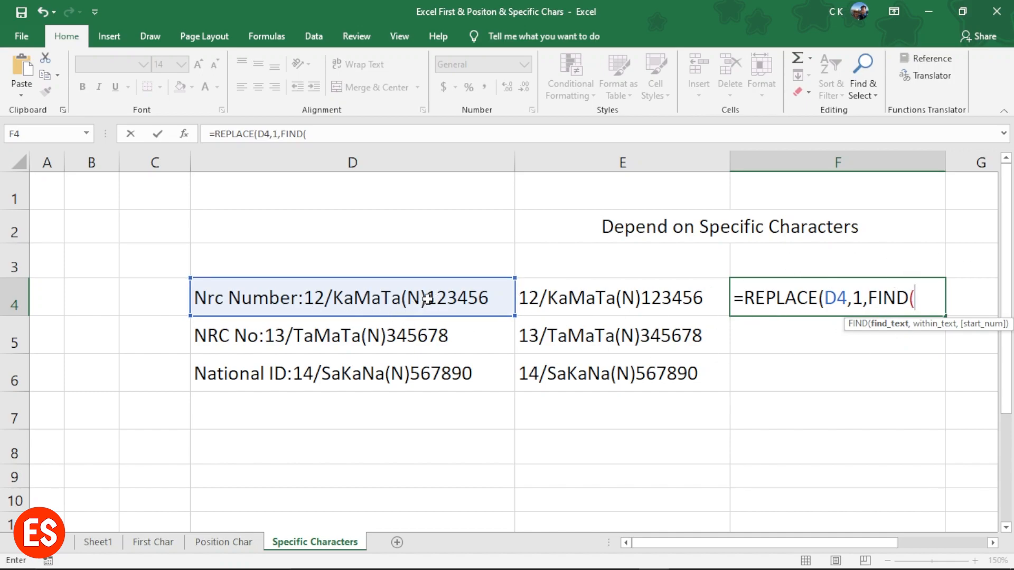
pyautogui.write('")",')
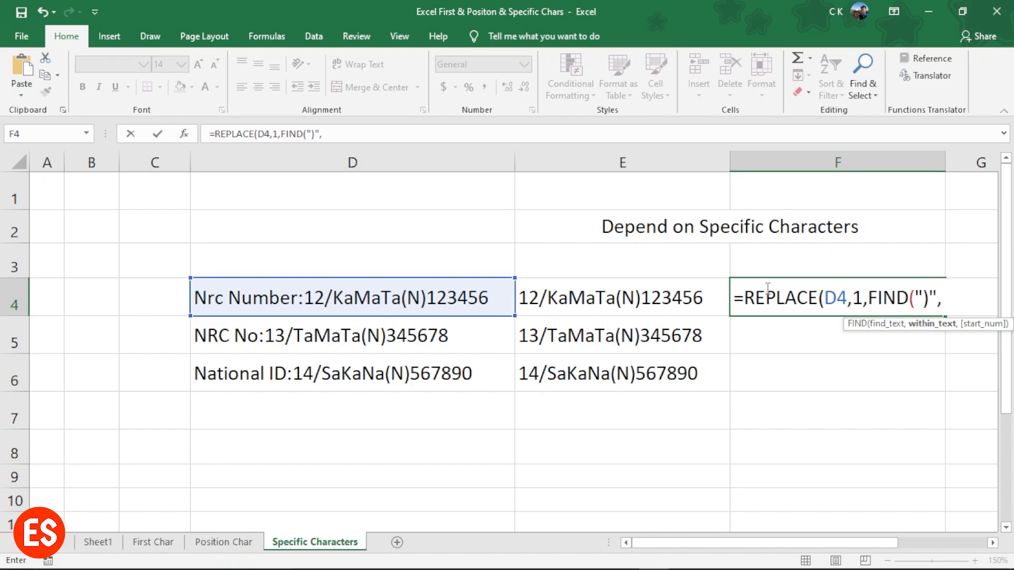
pyautogui.click(378, 292)
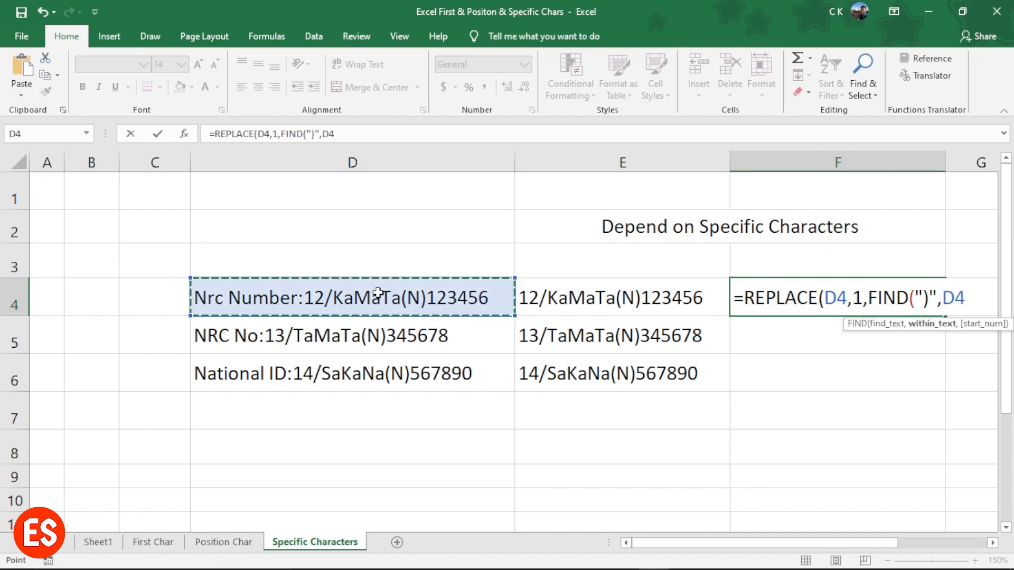
pyautogui.write(')')
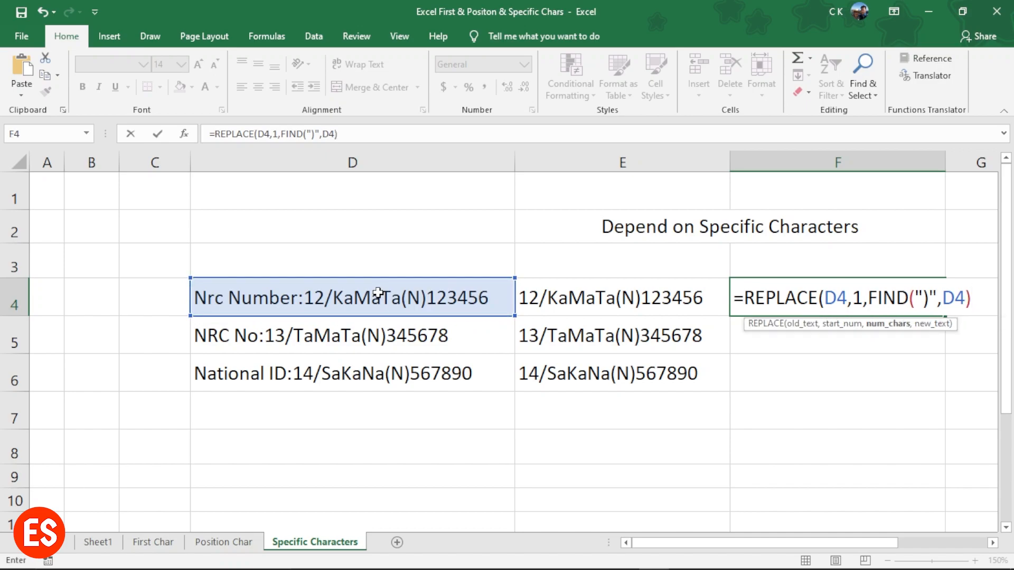
pyautogui.write(',"")')
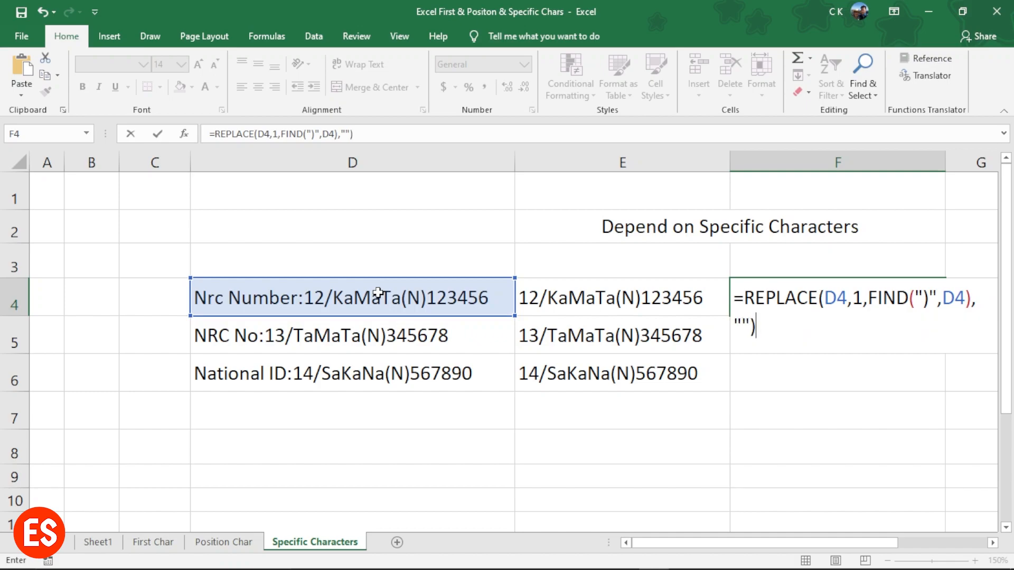
pyautogui.press('Return')
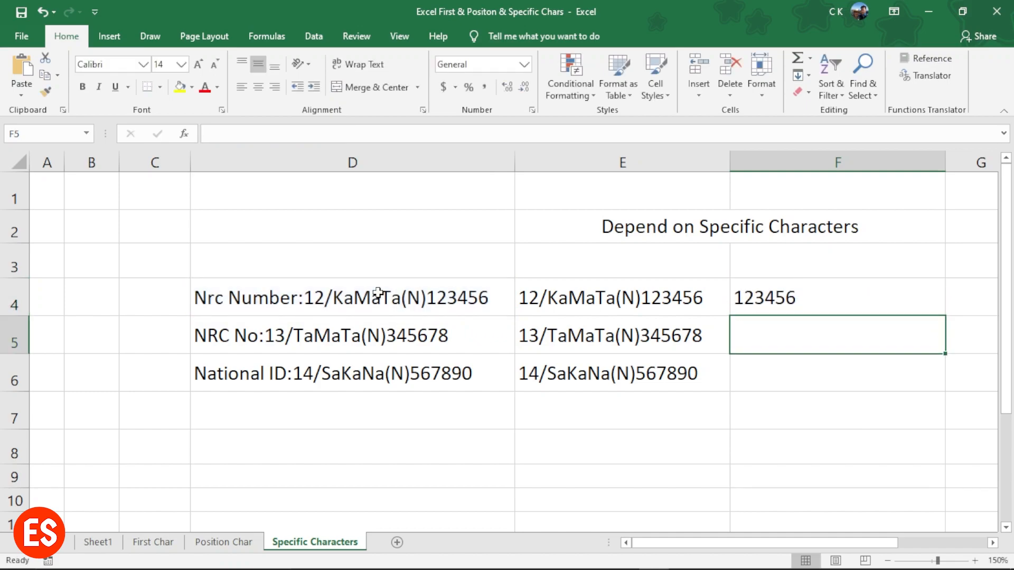
# - Fill the closing-parenthesis REPLACE and FIND formula from F4 down to F6
pyautogui.click(425, 295)
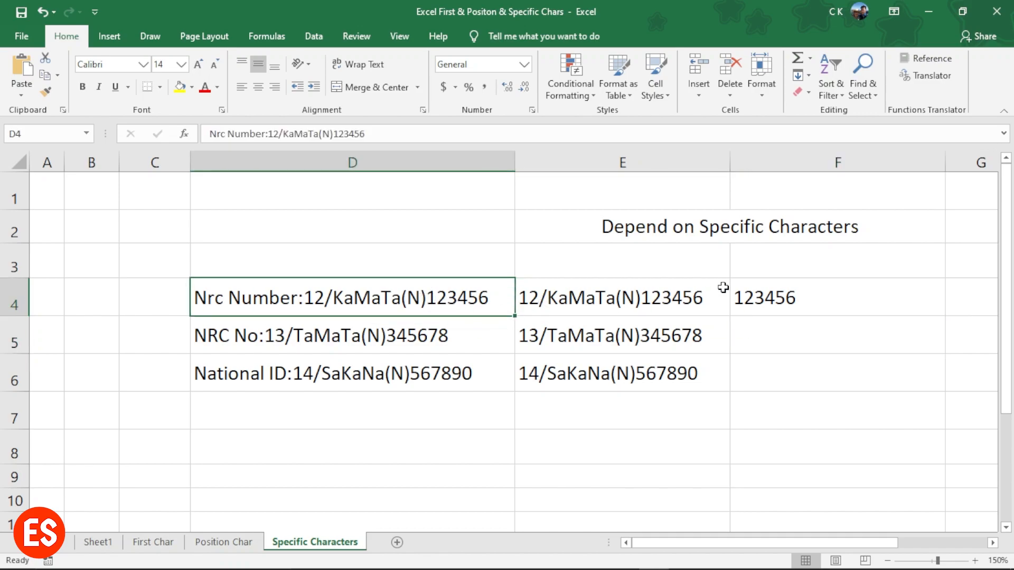
pyautogui.click(779, 299)
pyautogui.moveTo(945, 316); pyautogui.dragTo(937, 394)
# - Return to Sheet1 and review the list of the three character-removal topics
pyautogui.moveTo(706, 550); pyautogui.dragTo(707, 549)
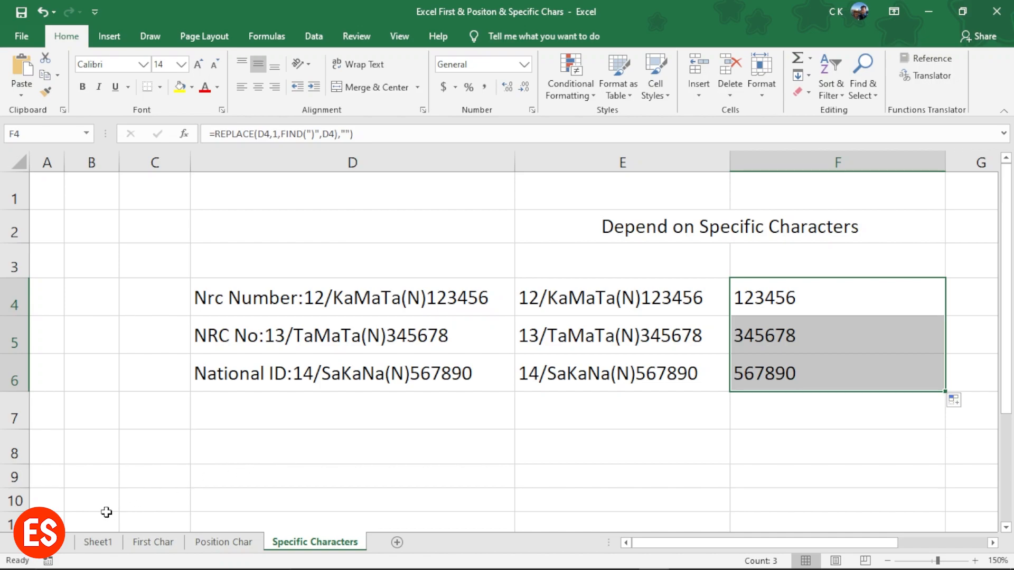
pyautogui.click(93, 539)
pyautogui.click(475, 414)
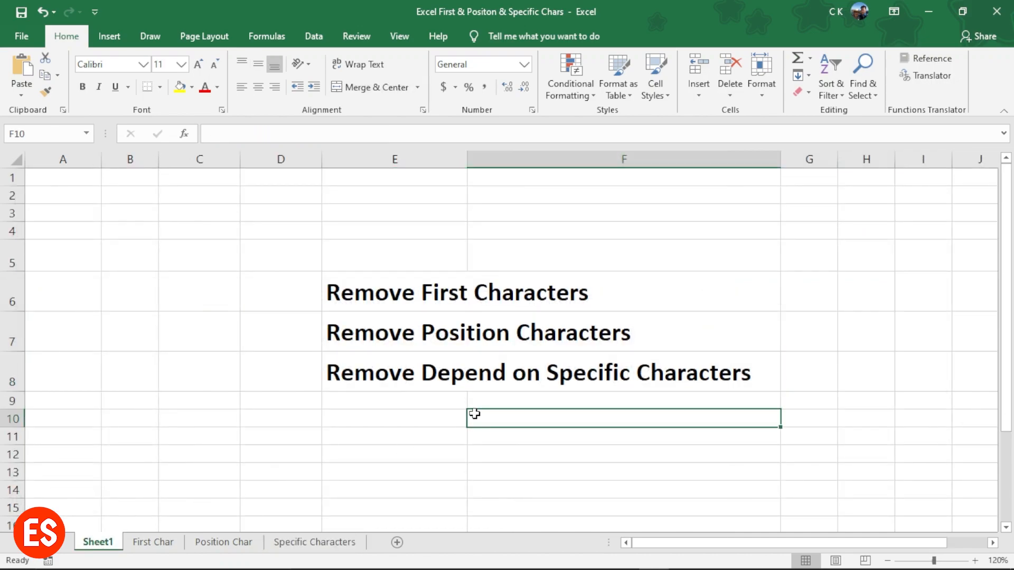